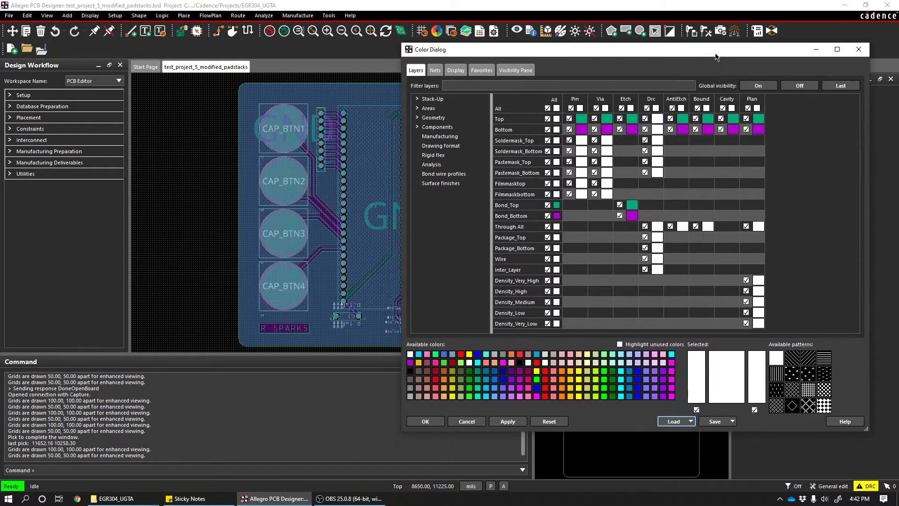
- Hide all Stack-Up, Geometry and Components layers in the color settings
{"action": "left_click", "coordinate": [547, 108]}
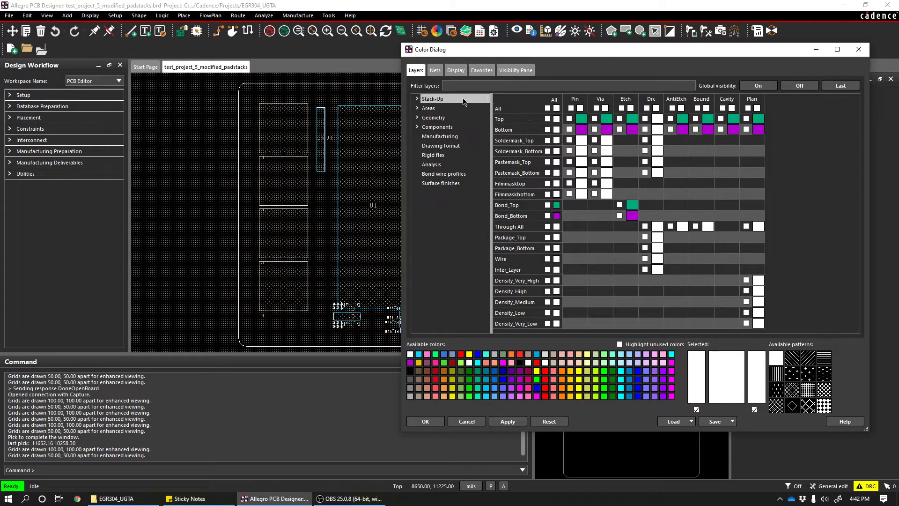
{"action": "left_click", "coordinate": [449, 117]}
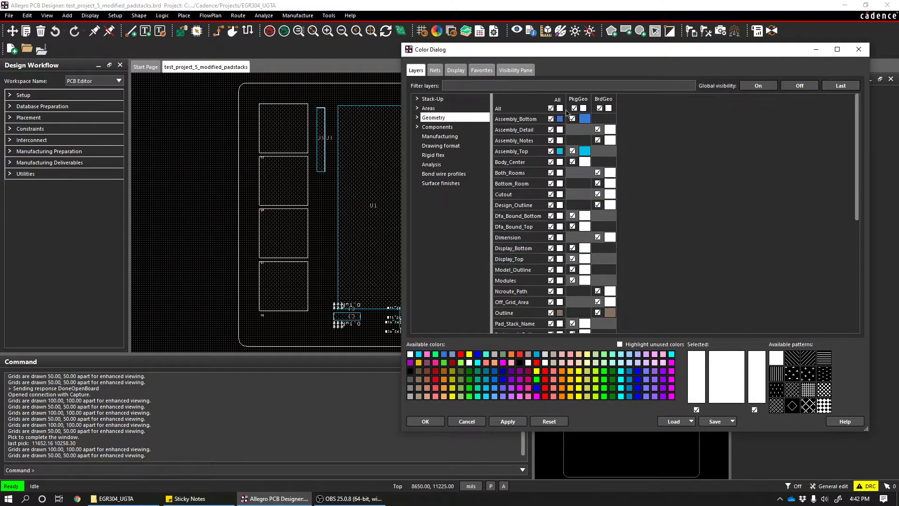
{"action": "left_click", "coordinate": [551, 108]}
{"action": "left_click", "coordinate": [440, 127]}
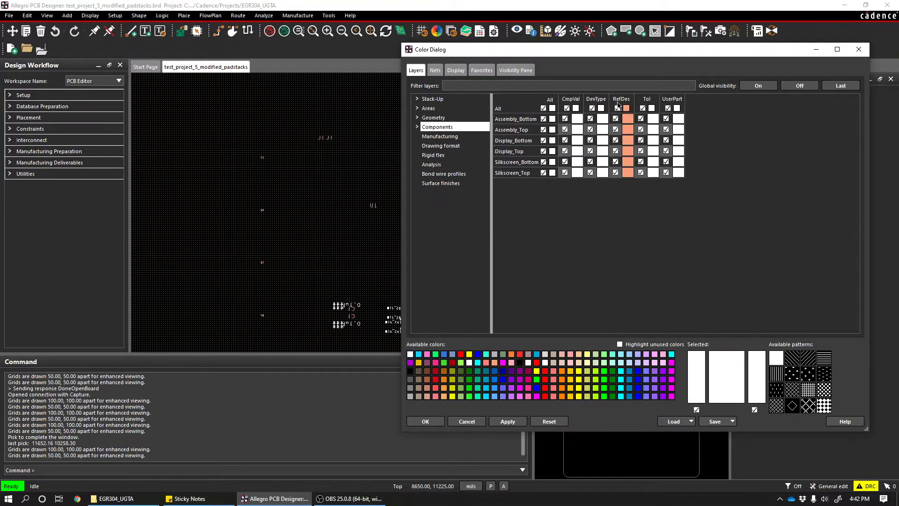
{"action": "left_click", "coordinate": [544, 109]}
- Turn all Stack-Up layers back on and accept the color settings
{"action": "left_click_drag", "start_coordinate": [538, 56], "coordinate": [468, 60]}
{"action": "left_click", "coordinate": [361, 106]}
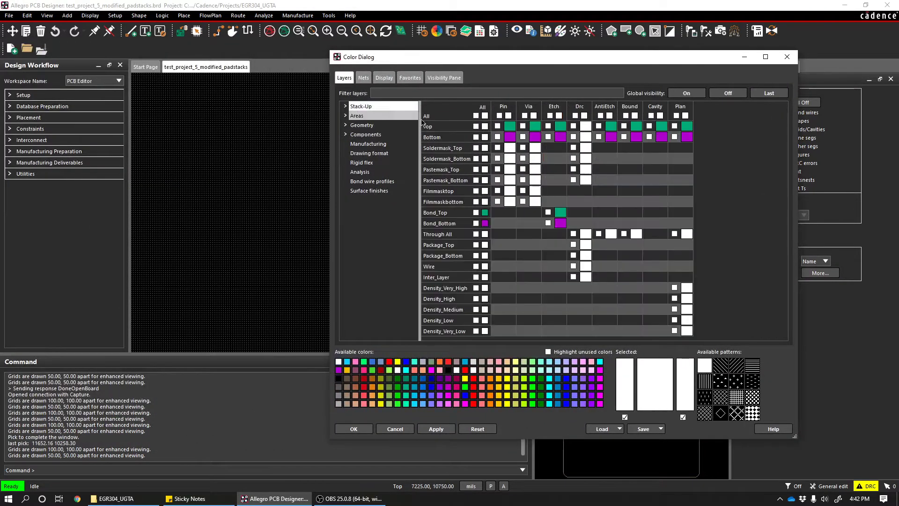
{"action": "left_click", "coordinate": [475, 115]}
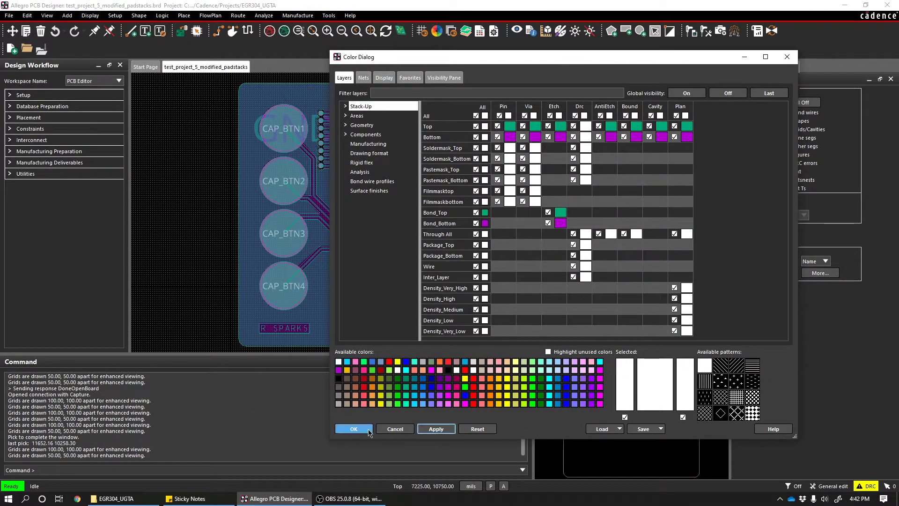
{"action": "left_click", "coordinate": [354, 429]}
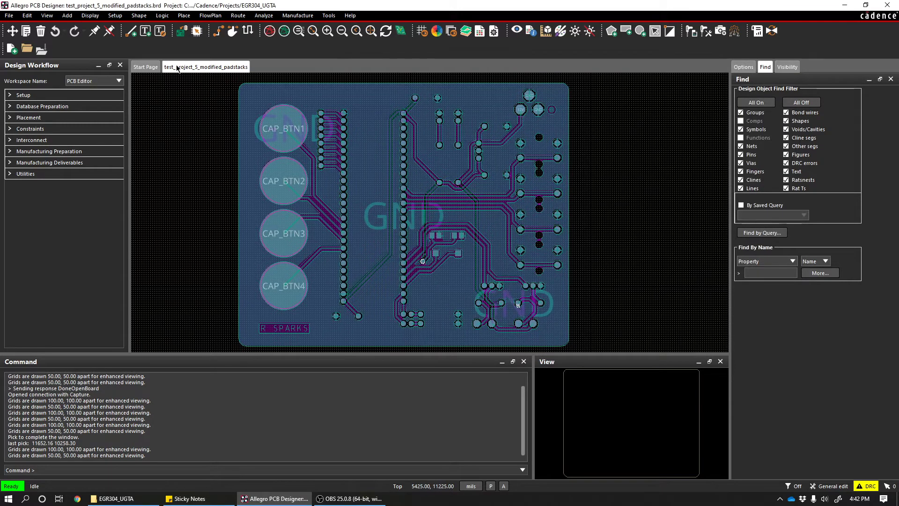
- Open the Auto Silkscreen settings and set Component value and Device type to None
{"action": "left_click", "coordinate": [301, 16]}
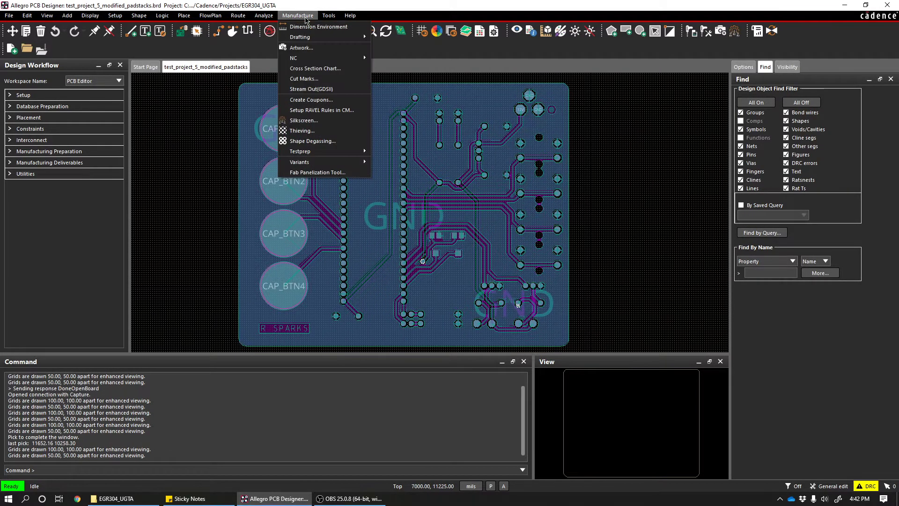
{"action": "left_click", "coordinate": [304, 121]}
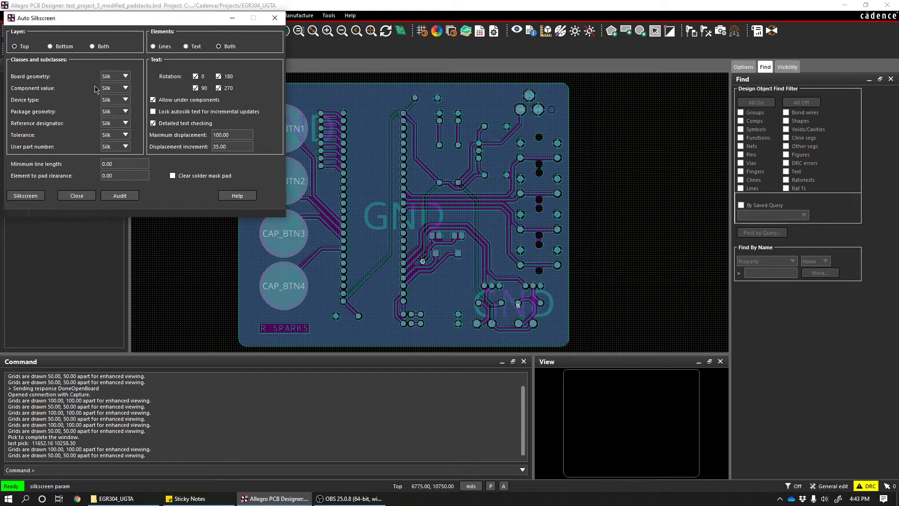
{"action": "left_click", "coordinate": [115, 88]}
{"action": "left_click", "coordinate": [110, 108]}
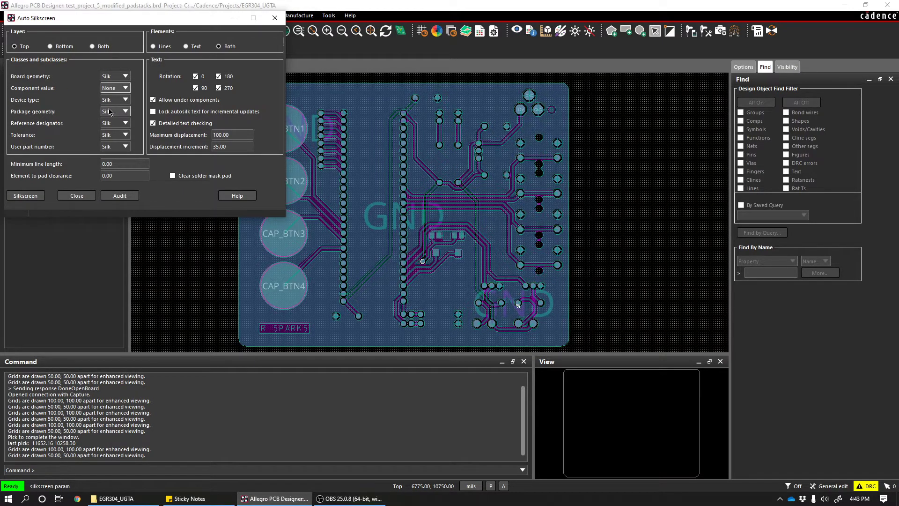
{"action": "left_click", "coordinate": [111, 100]}
{"action": "left_click", "coordinate": [114, 115]}
{"action": "left_click", "coordinate": [112, 100]}
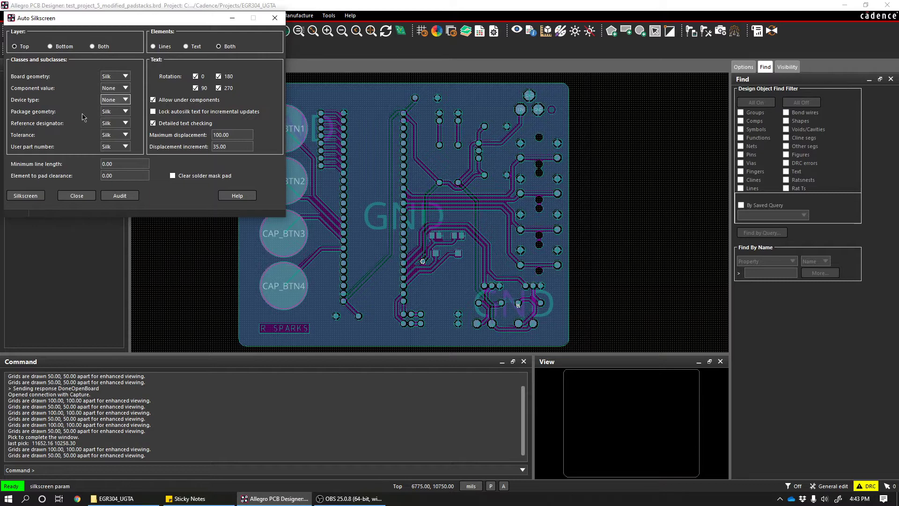
- Set Tolerance and User part number to None, keeping Package geometry and Reference designator on Silk
{"action": "left_click", "coordinate": [113, 114]}
{"action": "left_click", "coordinate": [112, 115]}
{"action": "left_click", "coordinate": [113, 115]}
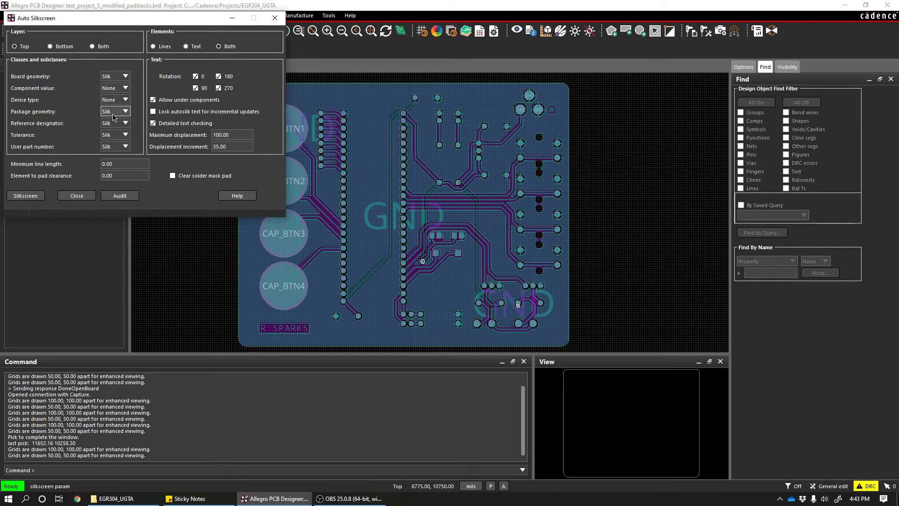
{"action": "left_click", "coordinate": [114, 122]}
{"action": "left_click", "coordinate": [114, 135]}
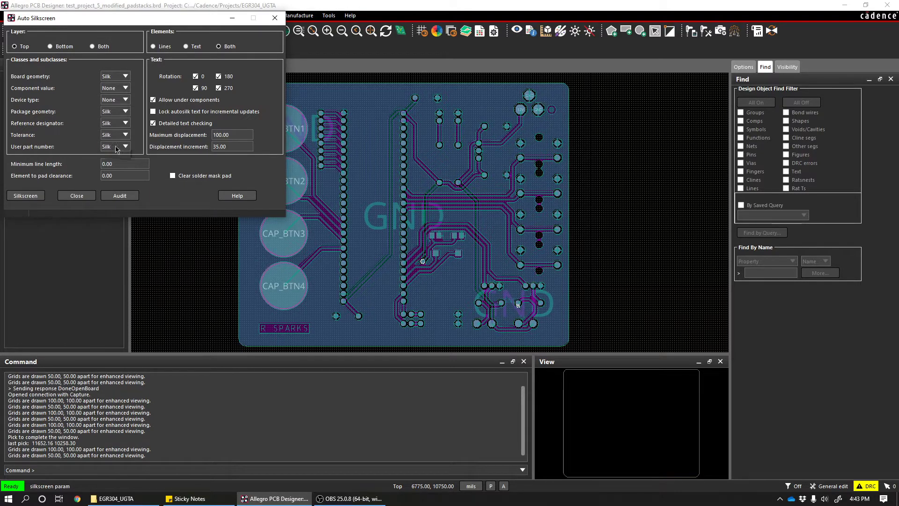
{"action": "left_click", "coordinate": [115, 136]}
{"action": "left_click", "coordinate": [116, 156]}
{"action": "left_click", "coordinate": [111, 148]}
{"action": "left_click", "coordinate": [110, 165]}
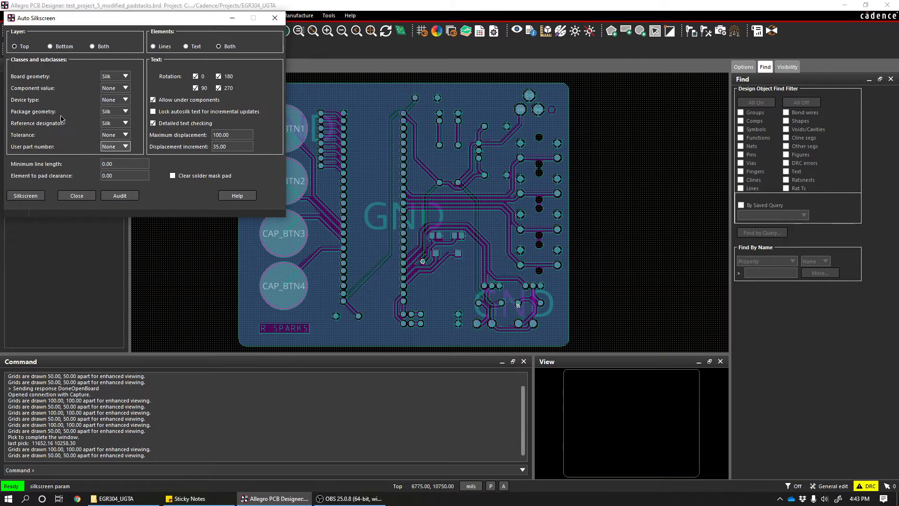
- Set the minimum line length to 10 and element to pad clearance to 8, and generate the top silkscreen
{"action": "left_click", "coordinate": [121, 164]}
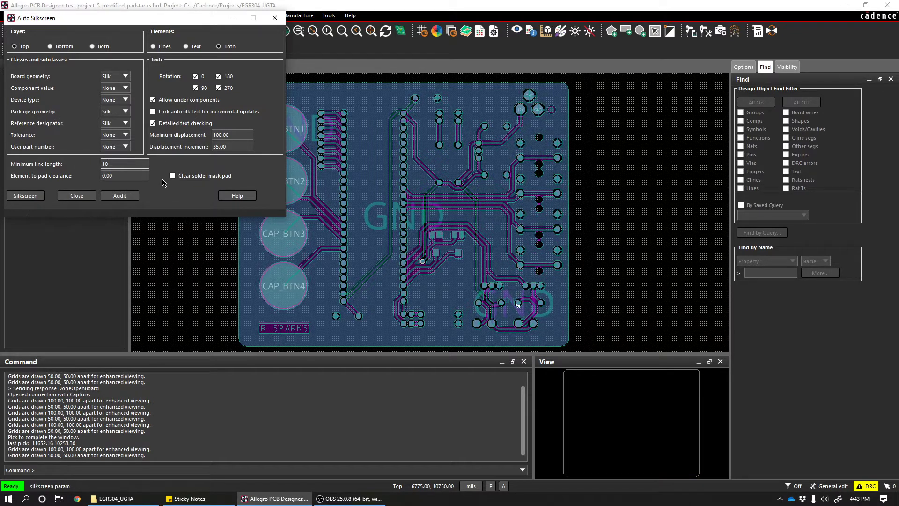
{"action": "key", "text": "Tab"}
{"action": "key", "text": "Tab"}
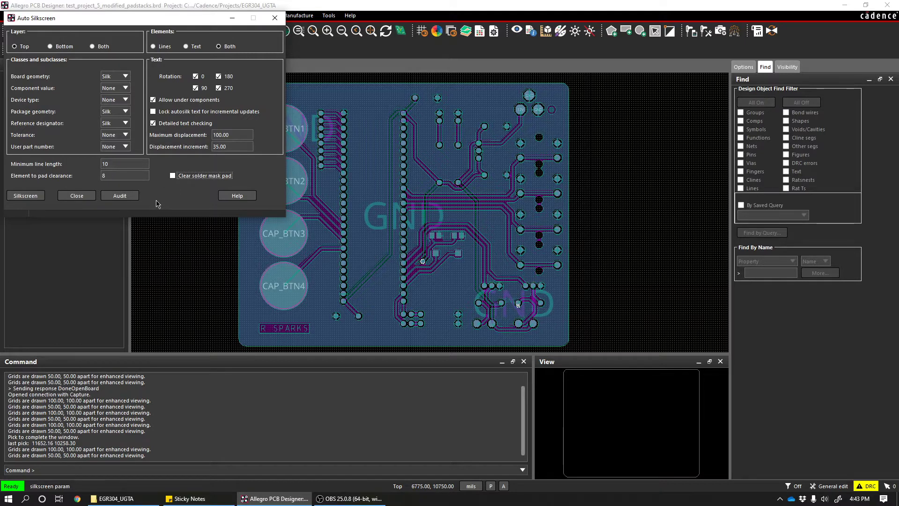
{"action": "left_click", "coordinate": [26, 195]}
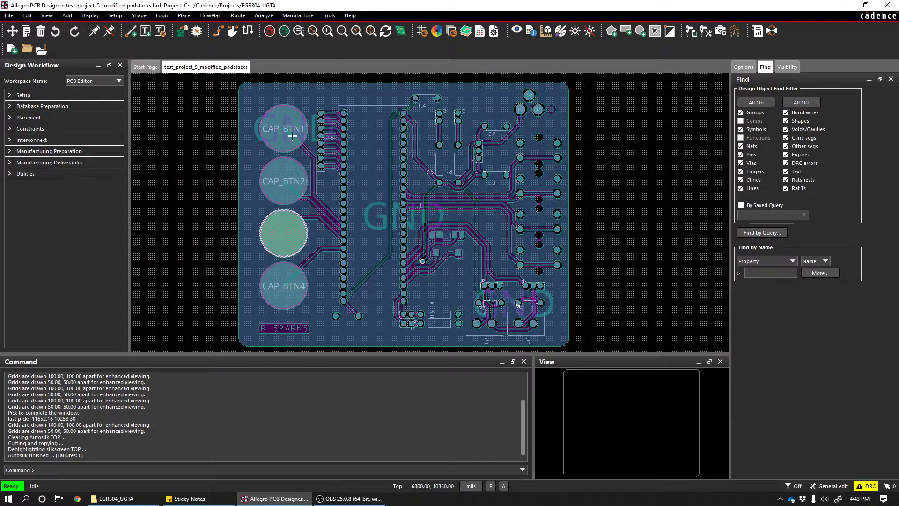
- Open the color settings and turn off the Autosilk_Bottom layer in the Manufacturing category
{"action": "left_click", "coordinate": [296, 16]}
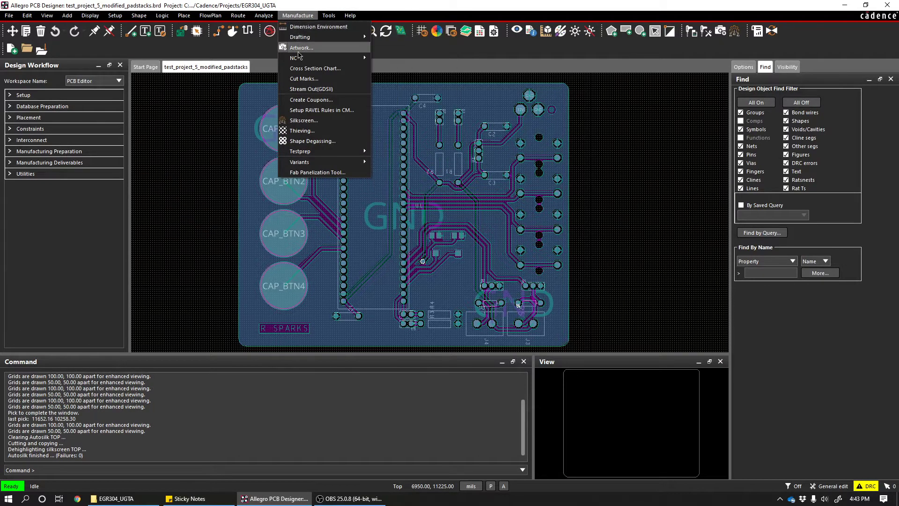
{"action": "left_click", "coordinate": [435, 40]}
{"action": "left_click", "coordinate": [436, 32]}
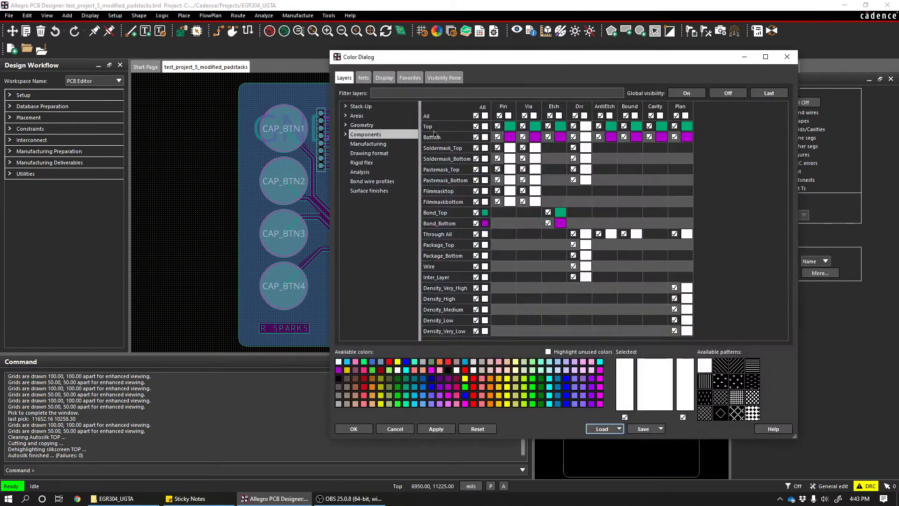
{"action": "left_click", "coordinate": [363, 125]}
{"action": "left_click", "coordinate": [366, 135]}
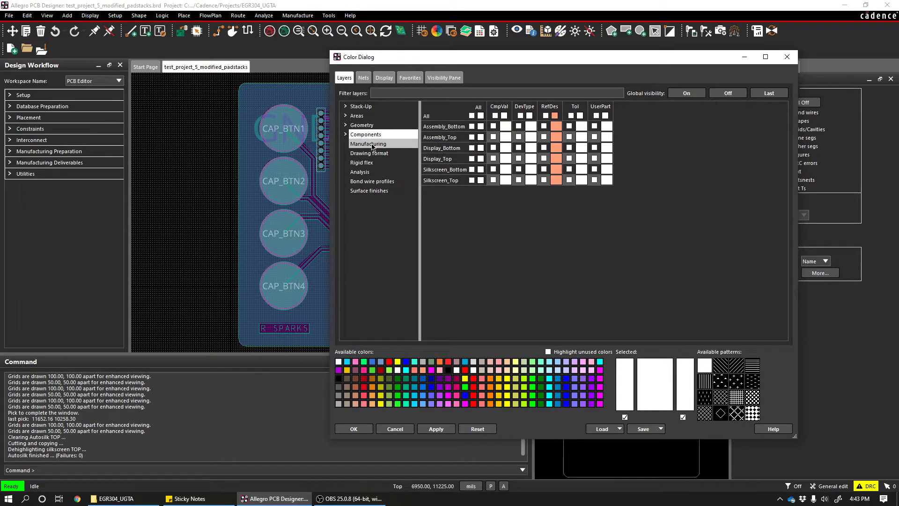
{"action": "left_click", "coordinate": [373, 145]}
{"action": "left_click_drag", "start_coordinate": [394, 62], "coordinate": [506, 59]}
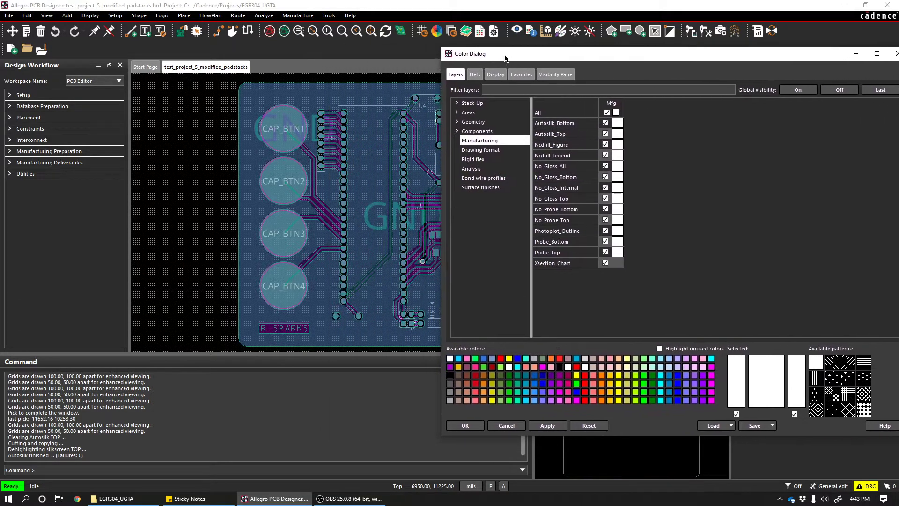
{"action": "left_click", "coordinate": [605, 122]}
- Hide all Stack-Up layers and accept the color settings to isolate the top silkscreen
{"action": "left_click", "coordinate": [505, 106]}
{"action": "left_click", "coordinate": [588, 112]}
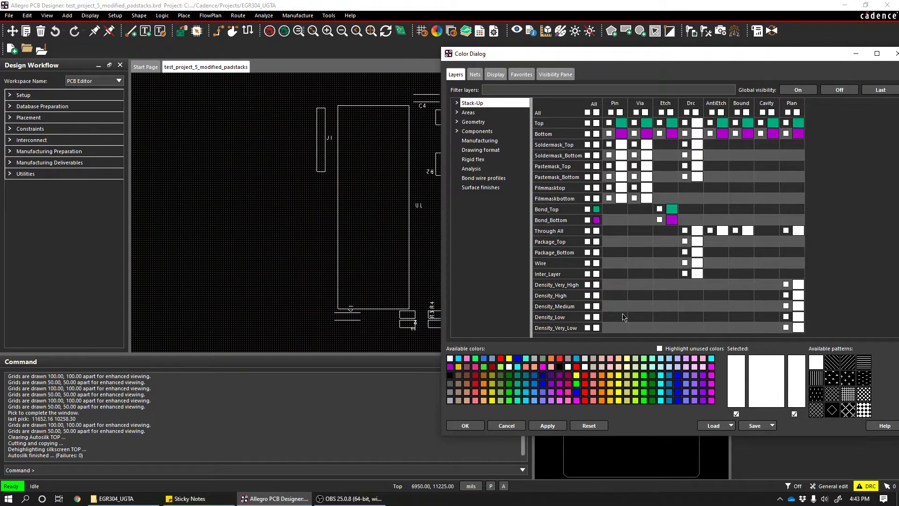
{"action": "left_click", "coordinate": [465, 425]}
- Start the Move command, releasing the wrongly picked R3 resistor, and limit the find filter to Text only
{"action": "scroll", "coordinate": [408, 303], "scroll_direction": "up", "scroll_amount": 3}
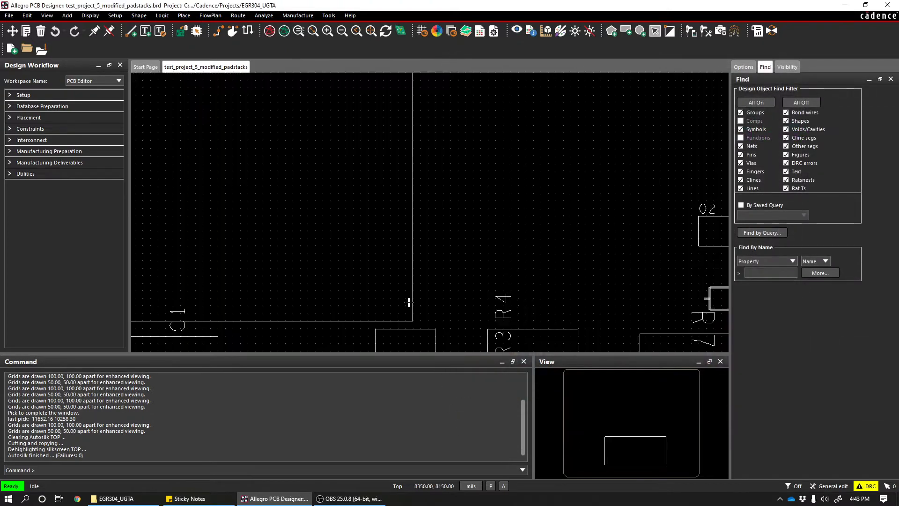
{"action": "scroll", "coordinate": [417, 296], "scroll_direction": "down", "scroll_amount": 2}
{"action": "scroll", "coordinate": [566, 288], "scroll_direction": "down", "scroll_amount": 2}
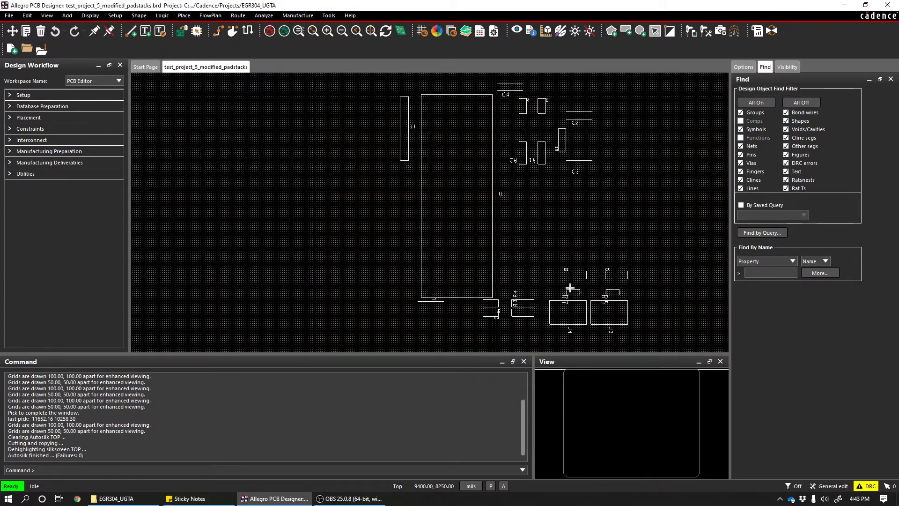
{"action": "scroll", "coordinate": [565, 290], "scroll_direction": "up", "scroll_amount": 2}
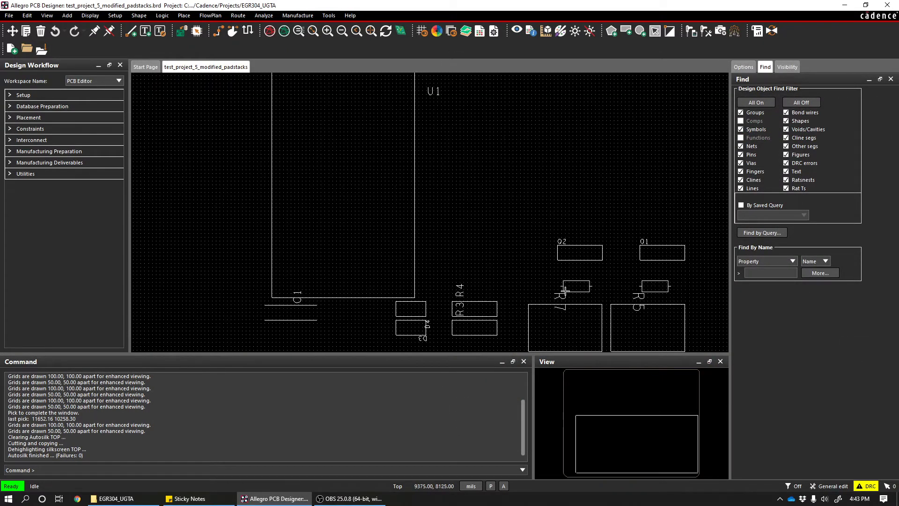
{"action": "left_click", "coordinate": [12, 31]}
{"action": "left_click", "coordinate": [458, 308]}
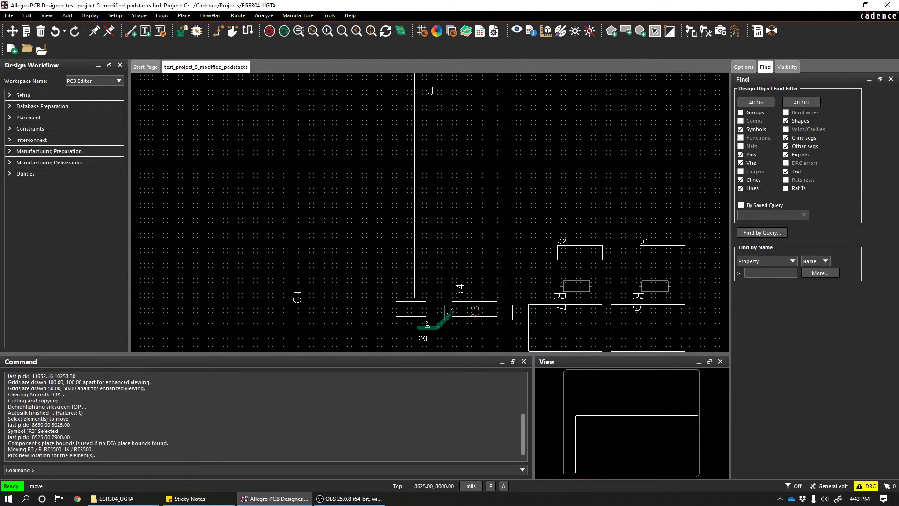
{"action": "right_click", "coordinate": [454, 310]}
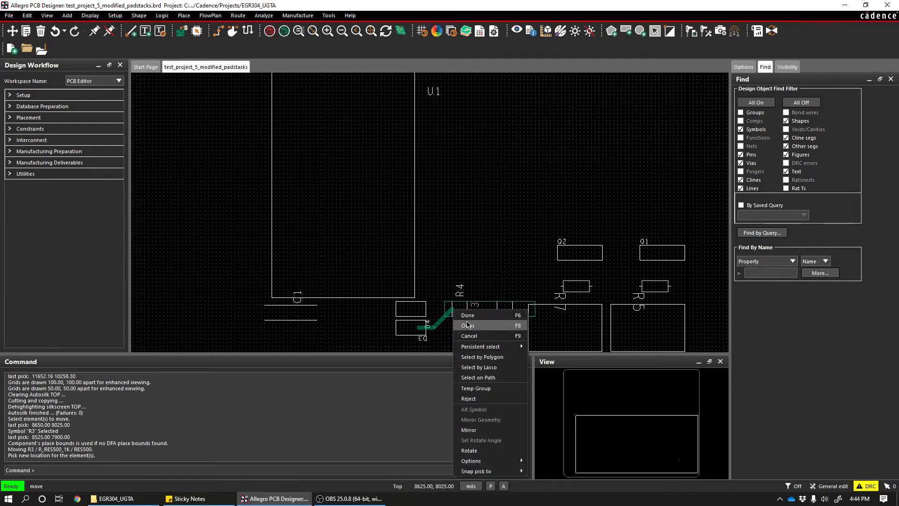
{"action": "left_click", "coordinate": [468, 325]}
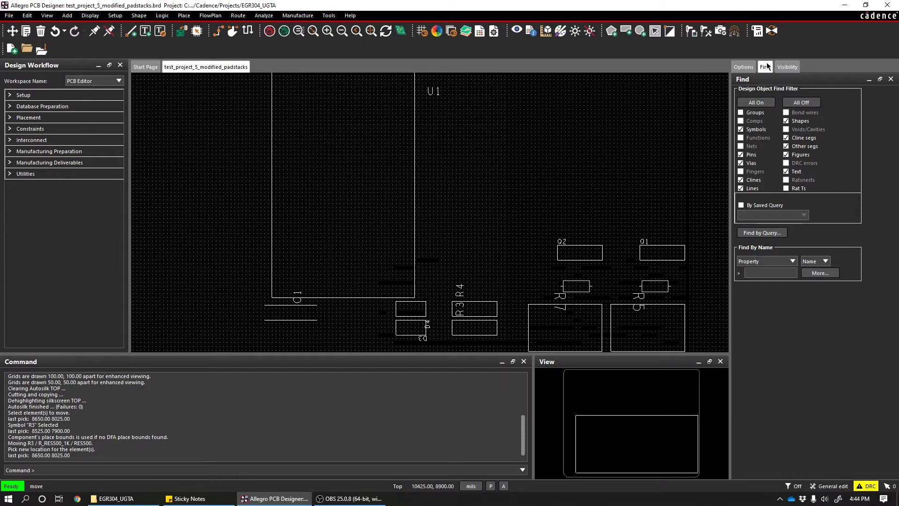
{"action": "left_click", "coordinate": [799, 103]}
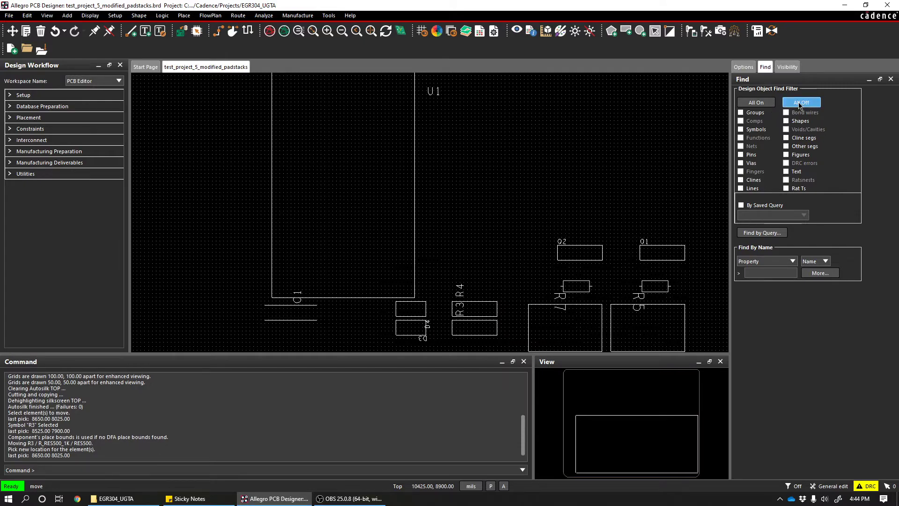
{"action": "left_click", "coordinate": [786, 172]}
- Move the R3 and R4 reference labels to the left of their resistor outlines
{"action": "left_click", "coordinate": [459, 308]}
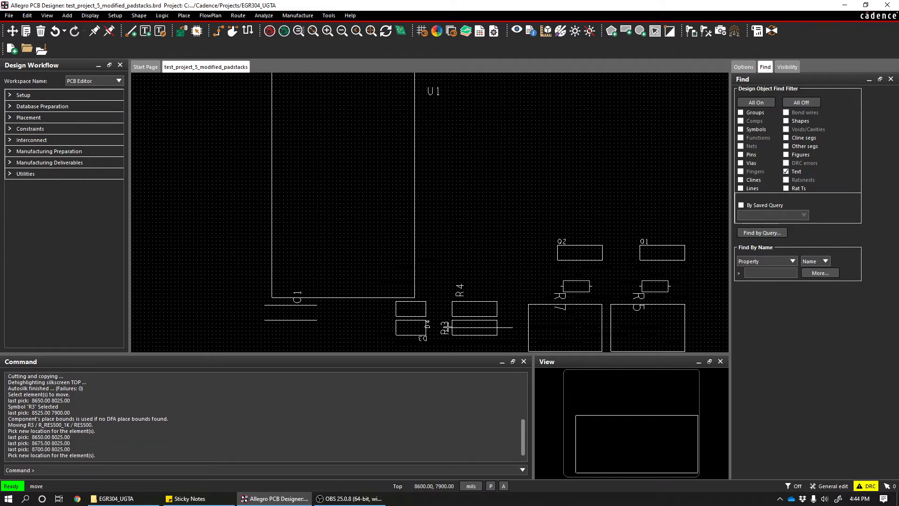
{"action": "left_click", "coordinate": [448, 324]}
{"action": "left_click", "coordinate": [460, 291]}
{"action": "left_click", "coordinate": [448, 308]}
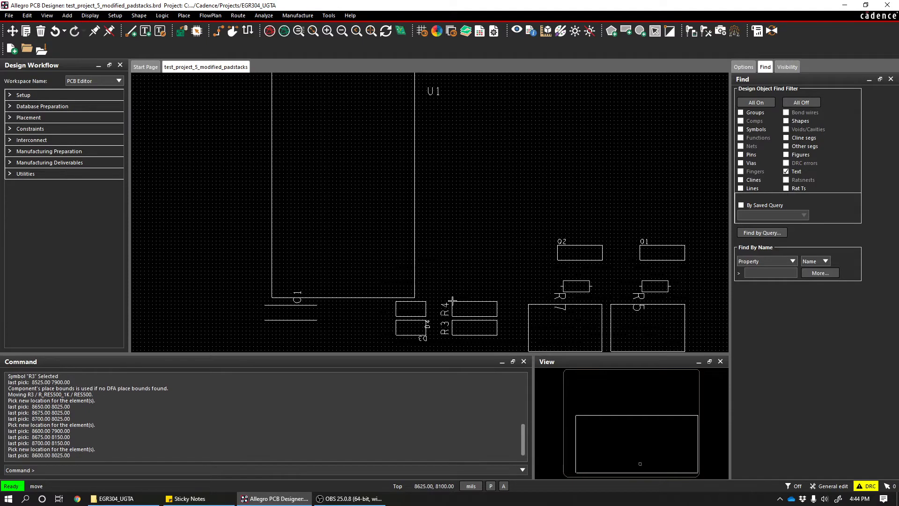
- Move the D4 label left of the upper diode outline and the D3 label, rotated to 90 degrees, left of the lower one
{"action": "left_click", "coordinate": [427, 323]}
{"action": "left_click", "coordinate": [388, 308]}
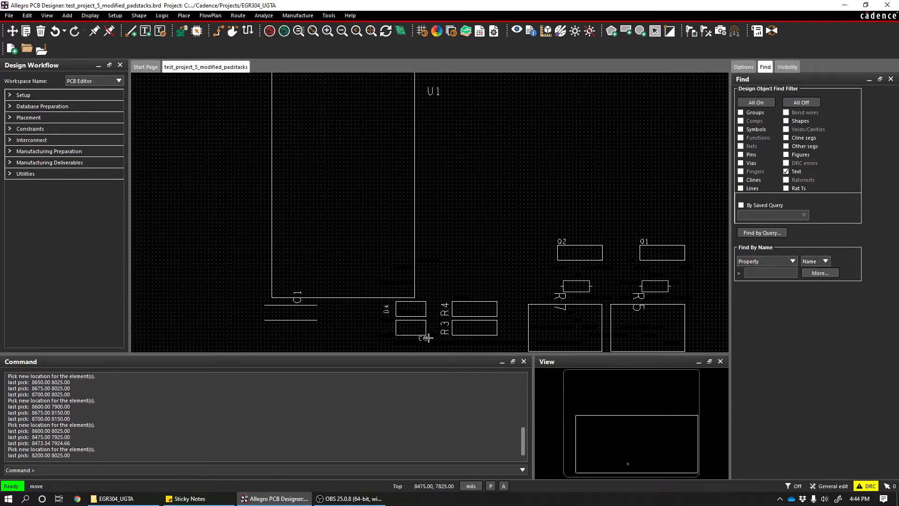
{"action": "left_click", "coordinate": [422, 336]}
{"action": "right_click", "coordinate": [381, 332]}
{"action": "left_click", "coordinate": [398, 483]}
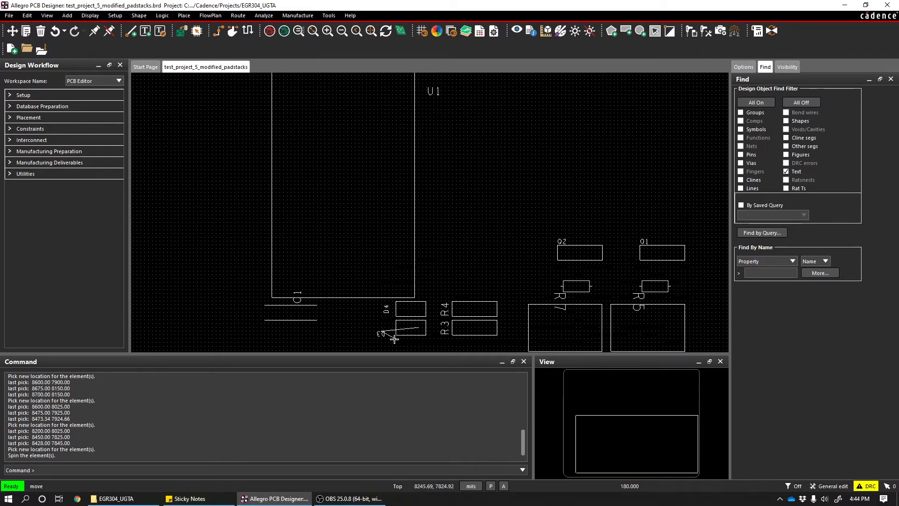
{"action": "left_click", "coordinate": [380, 331]}
{"action": "left_click", "coordinate": [387, 327]}
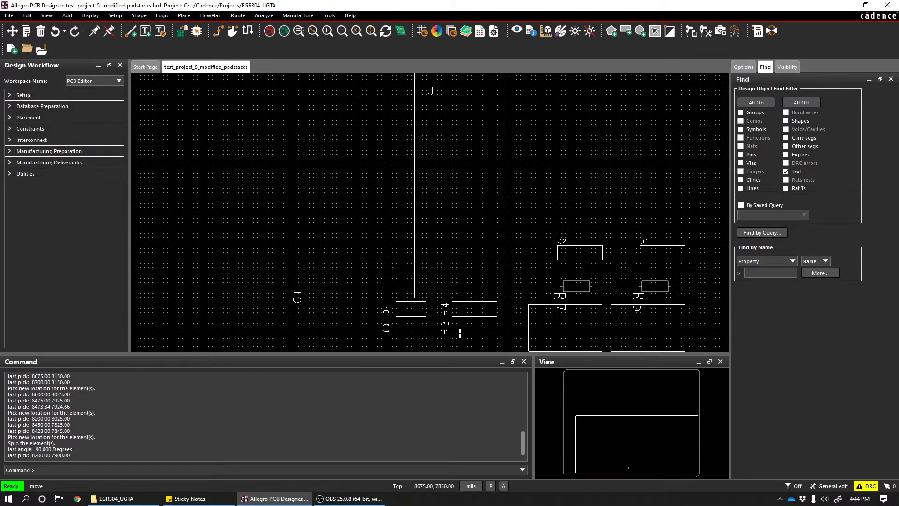
- Open the text size setup from the design's text parameters
{"action": "scroll", "coordinate": [459, 332], "scroll_direction": "up", "scroll_amount": 3}
{"action": "scroll", "coordinate": [378, 278], "scroll_direction": "down", "scroll_amount": 3}
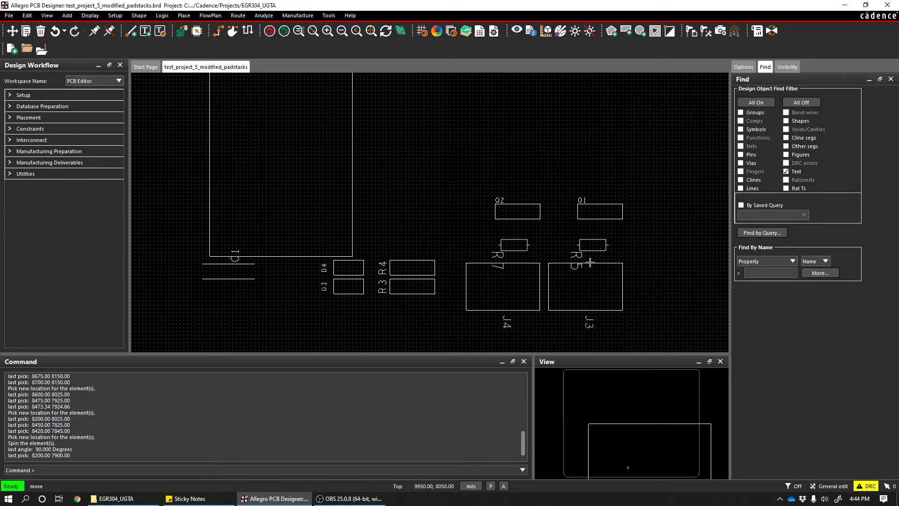
{"action": "scroll", "coordinate": [443, 244], "scroll_direction": "down", "scroll_amount": 2}
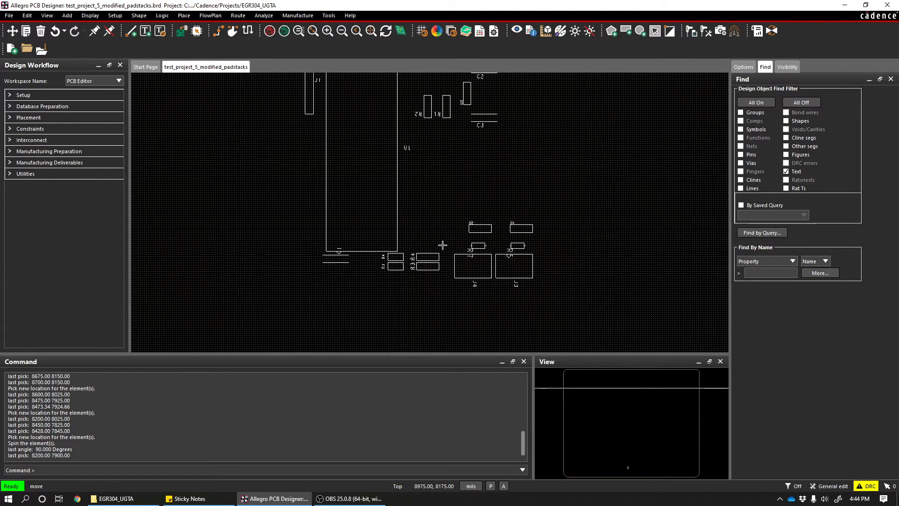
{"action": "left_click", "coordinate": [115, 15]}
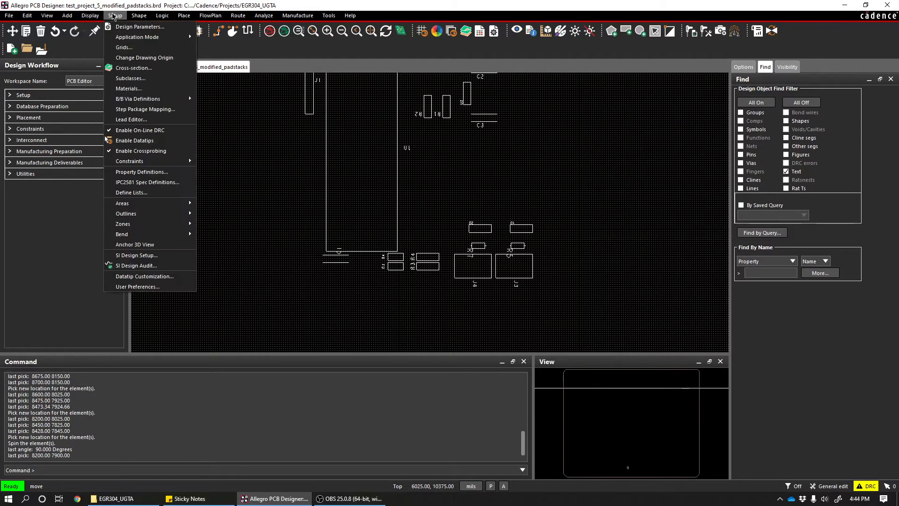
{"action": "left_click", "coordinate": [126, 27]}
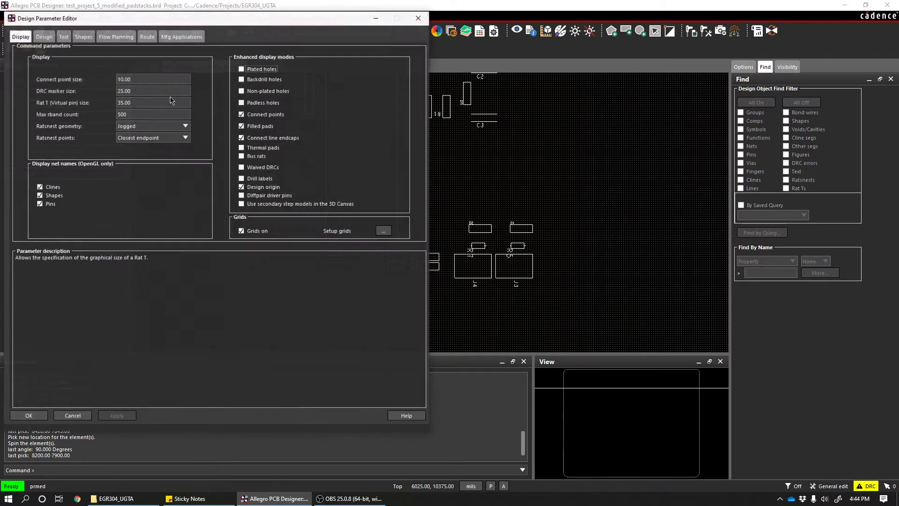
{"action": "left_click", "coordinate": [63, 37]}
{"action": "left_click", "coordinate": [140, 118]}
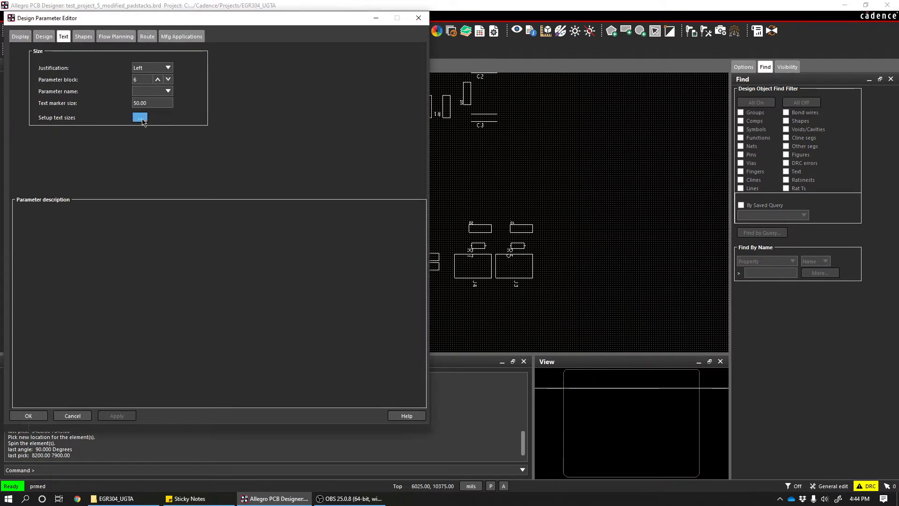
- Set the photo width of text blocks 1 through 5 to 5 and accept the design parameters
{"action": "left_click", "coordinate": [186, 44]}
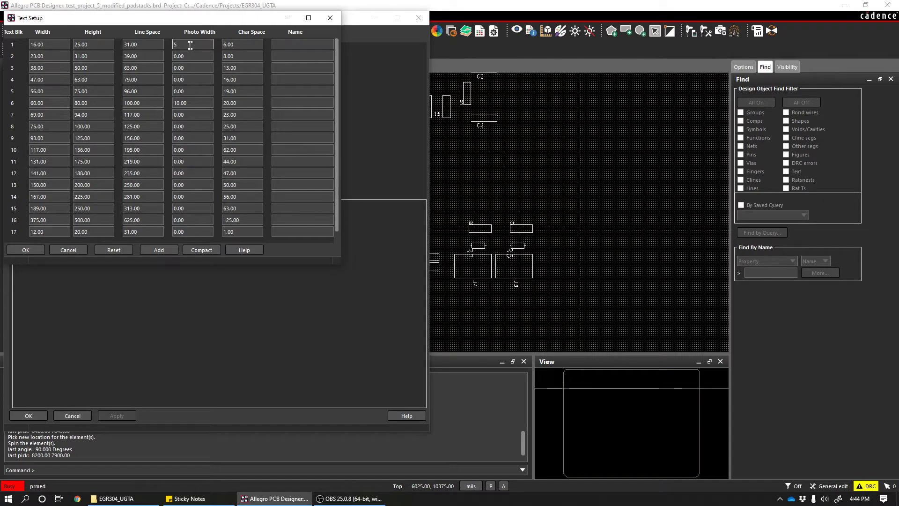
{"action": "left_click", "coordinate": [188, 57]}
{"action": "type", "text": "5"}
{"action": "left_click", "coordinate": [188, 67]}
{"action": "type", "text": "5"}
{"action": "left_click", "coordinate": [187, 79]}
{"action": "type", "text": "5"}
{"action": "left_click", "coordinate": [188, 93]}
{"action": "type", "text": "5"}
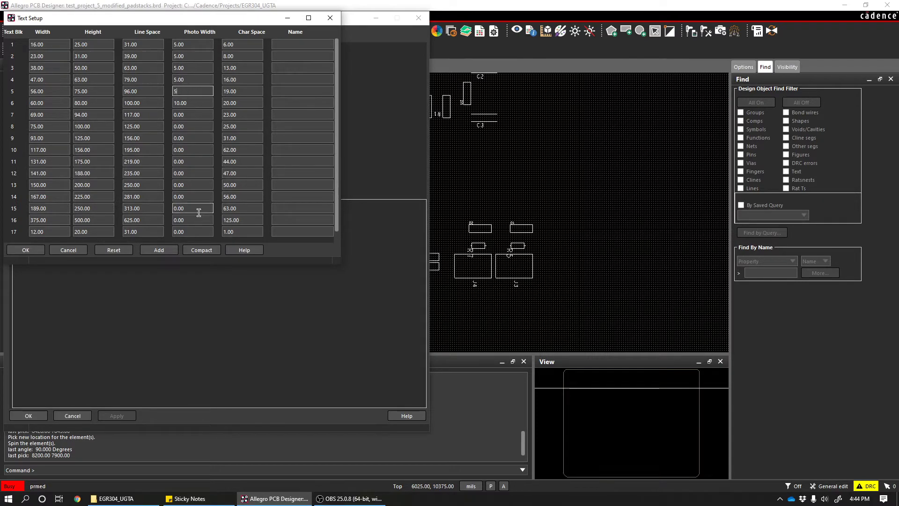
{"action": "left_click", "coordinate": [25, 249]}
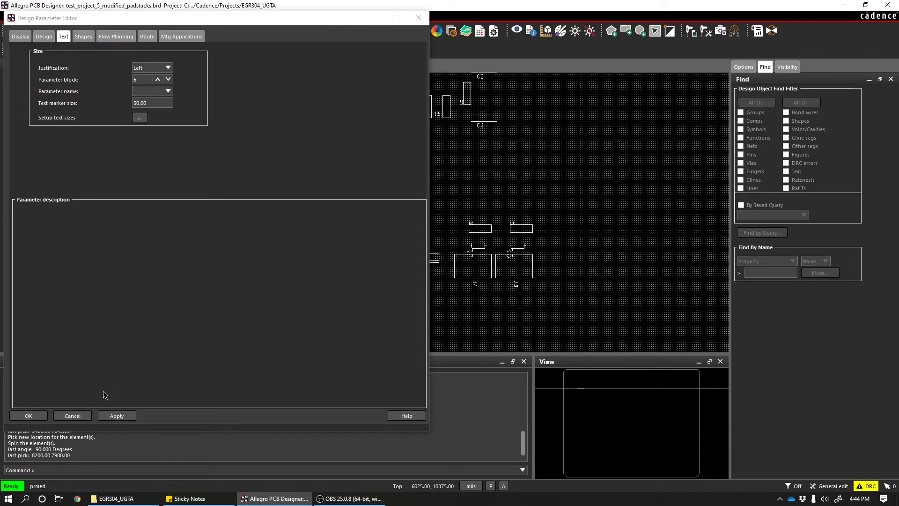
{"action": "key", "text": "Return"}
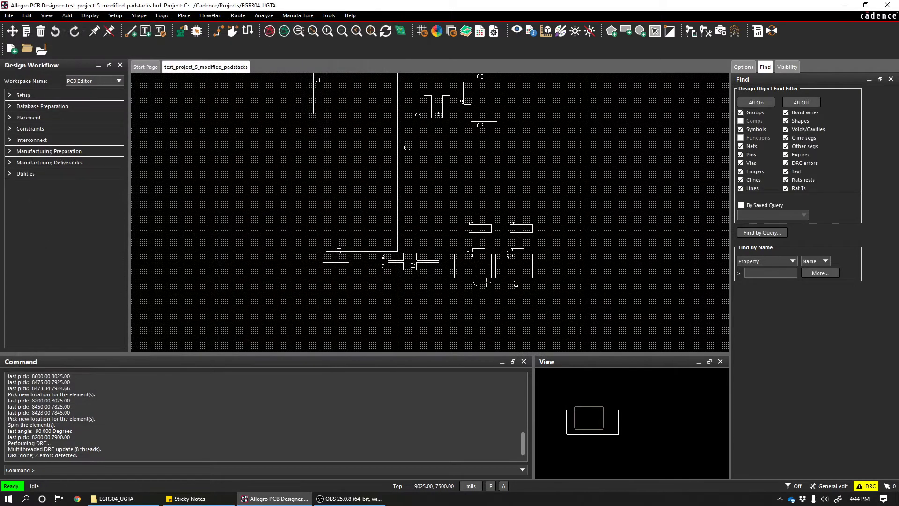
- Examine the silkscreen labels and component outlines across the board
{"action": "scroll", "coordinate": [498, 261], "scroll_direction": "up", "scroll_amount": 3}
{"action": "scroll", "coordinate": [308, 181], "scroll_direction": "down", "scroll_amount": 2}
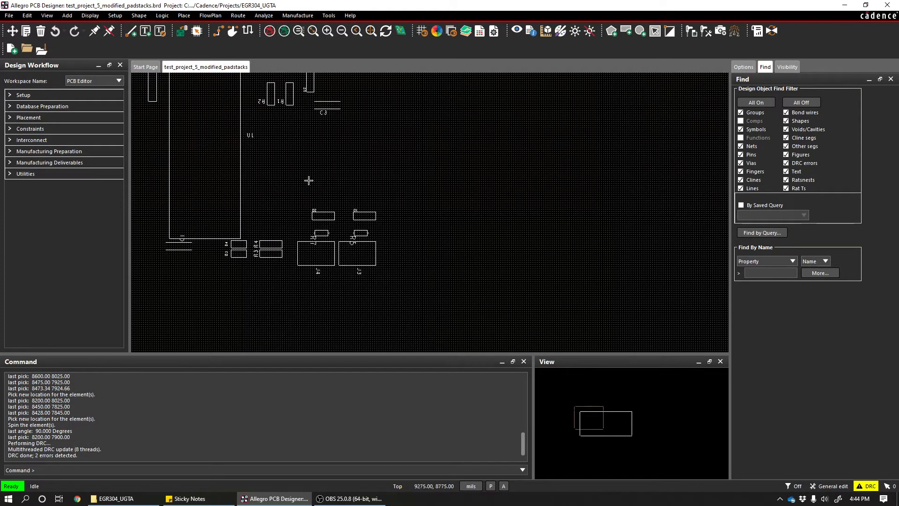
{"action": "scroll", "coordinate": [307, 181], "scroll_direction": "up", "scroll_amount": 4}
{"action": "scroll", "coordinate": [308, 193], "scroll_direction": "down", "scroll_amount": 2}
{"action": "scroll", "coordinate": [354, 174], "scroll_direction": "up", "scroll_amount": 5}
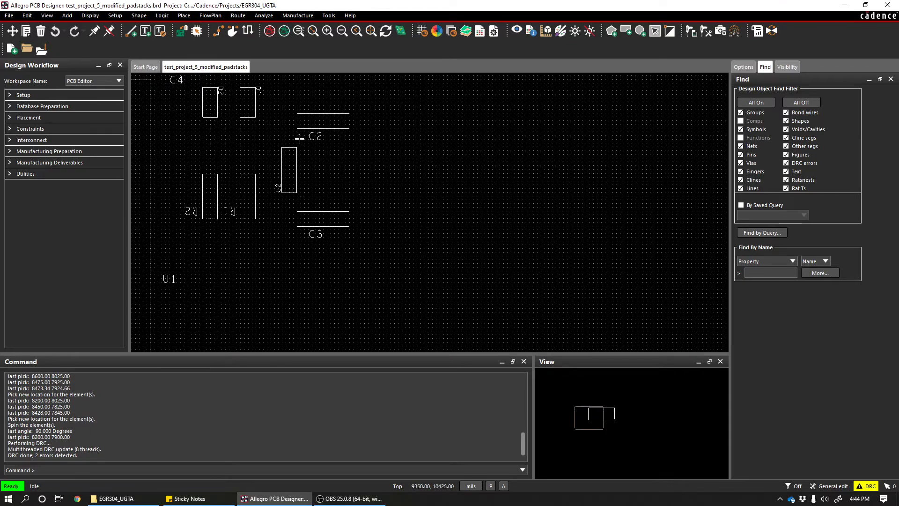
{"action": "scroll", "coordinate": [354, 174], "scroll_direction": "down", "scroll_amount": 4}
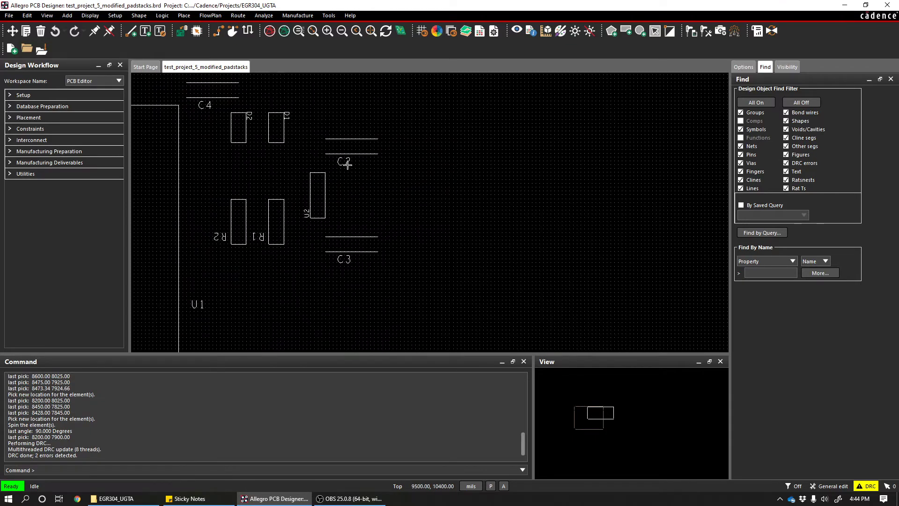
{"action": "scroll", "coordinate": [341, 187], "scroll_direction": "up", "scroll_amount": 1}
{"action": "scroll", "coordinate": [281, 183], "scroll_direction": "up", "scroll_amount": 2}
{"action": "scroll", "coordinate": [267, 171], "scroll_direction": "up", "scroll_amount": 2}
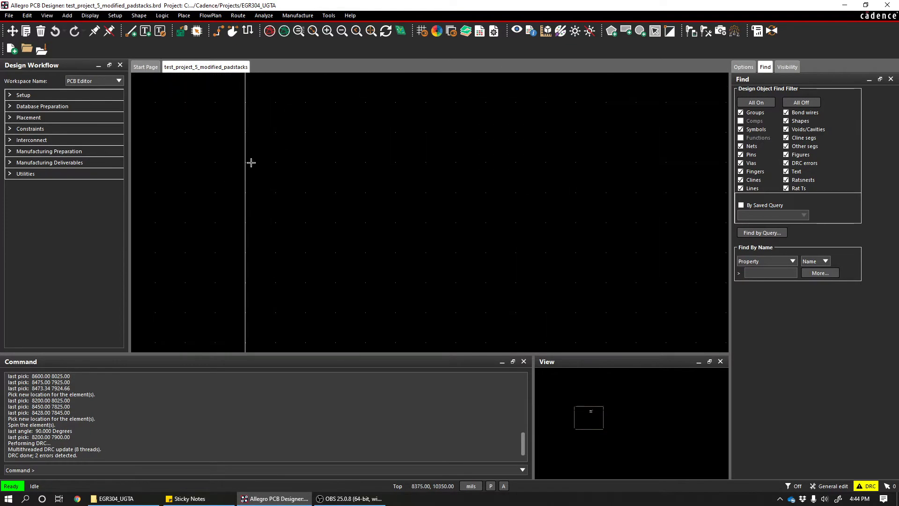
{"action": "scroll", "coordinate": [242, 182], "scroll_direction": "down", "scroll_amount": 5}
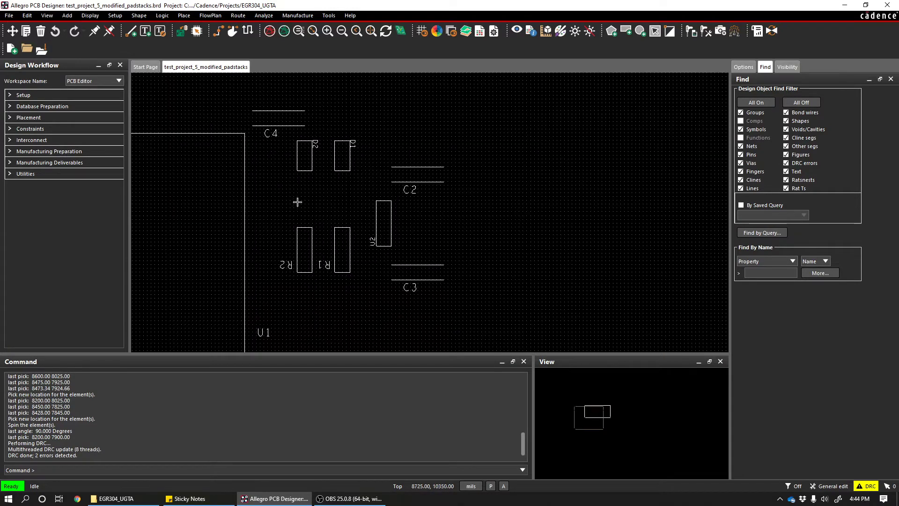
{"action": "scroll", "coordinate": [304, 257], "scroll_direction": "up", "scroll_amount": 2}
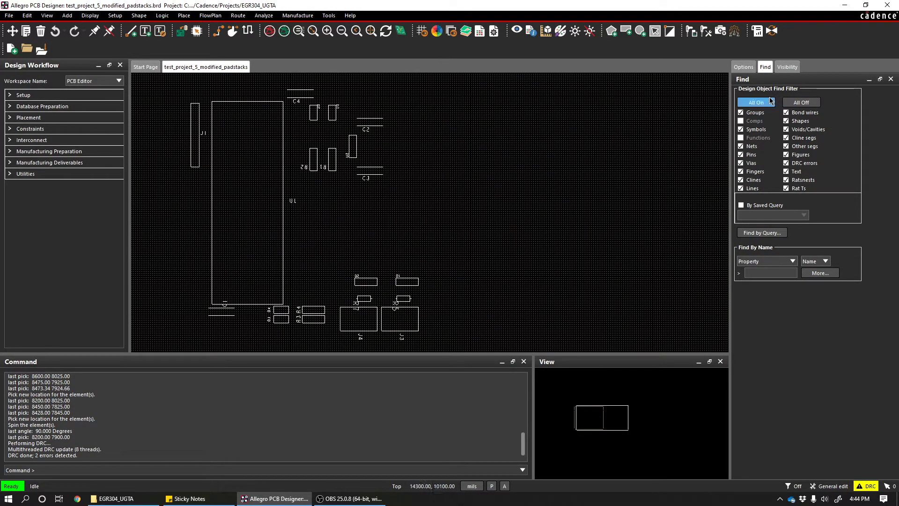
- Limit the find filter to Lines and change the width of all silkscreen outlines on the board to 10 mils
{"action": "left_click", "coordinate": [802, 102]}
{"action": "left_click", "coordinate": [740, 188]}
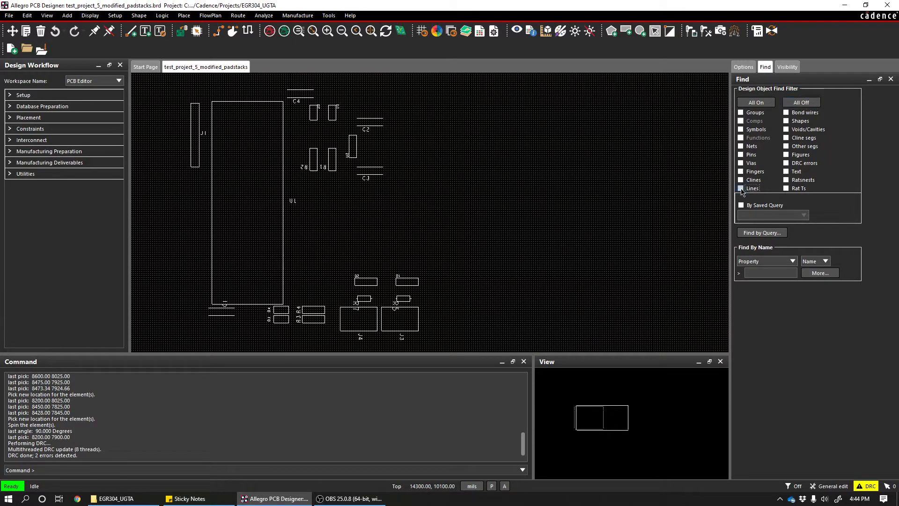
{"action": "left_click_drag", "start_coordinate": [168, 81], "coordinate": [433, 340]}
{"action": "right_click", "coordinate": [421, 329]}
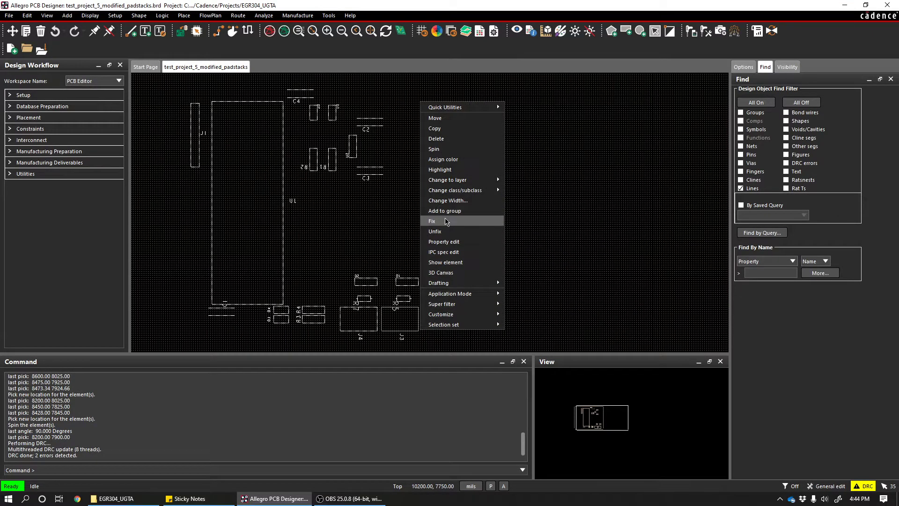
{"action": "left_click", "coordinate": [447, 200]}
{"action": "left_click", "coordinate": [417, 236]}
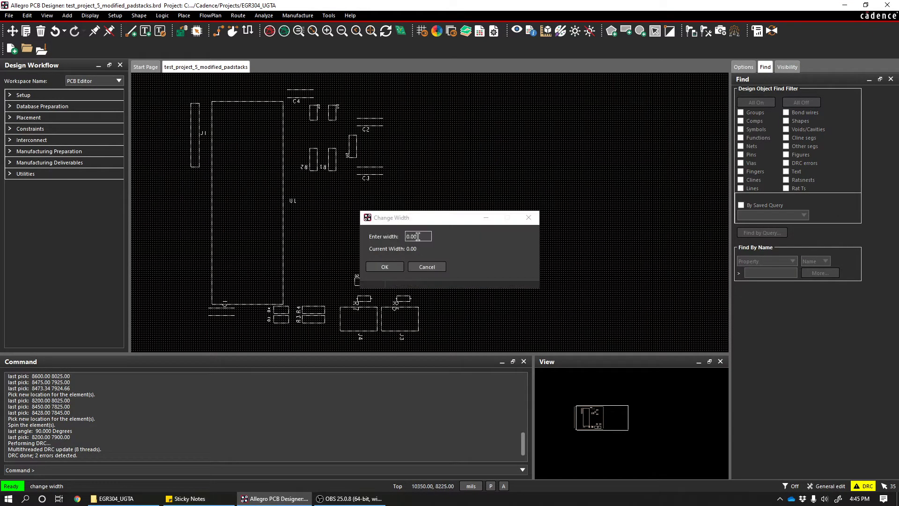
{"action": "type", "text": "10"}
{"action": "key", "text": "Return"}
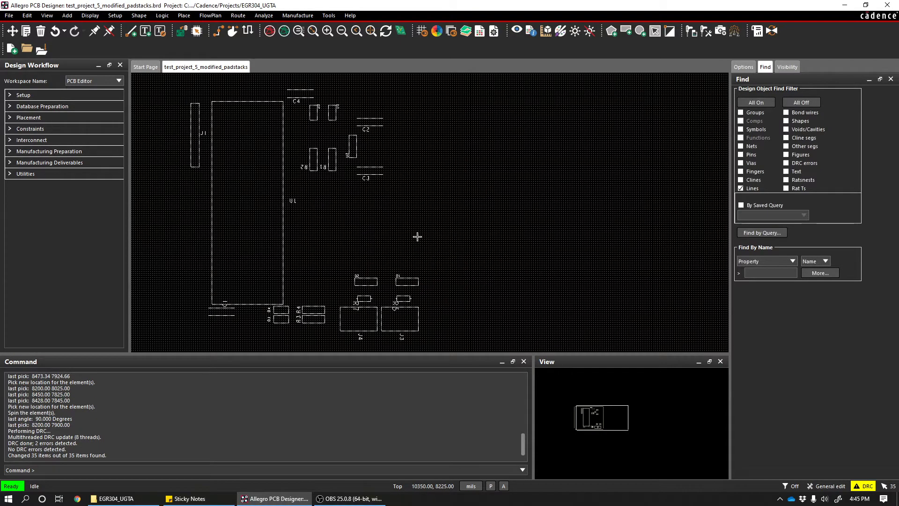
{"action": "scroll", "coordinate": [287, 241], "scroll_direction": "up", "scroll_amount": 4}
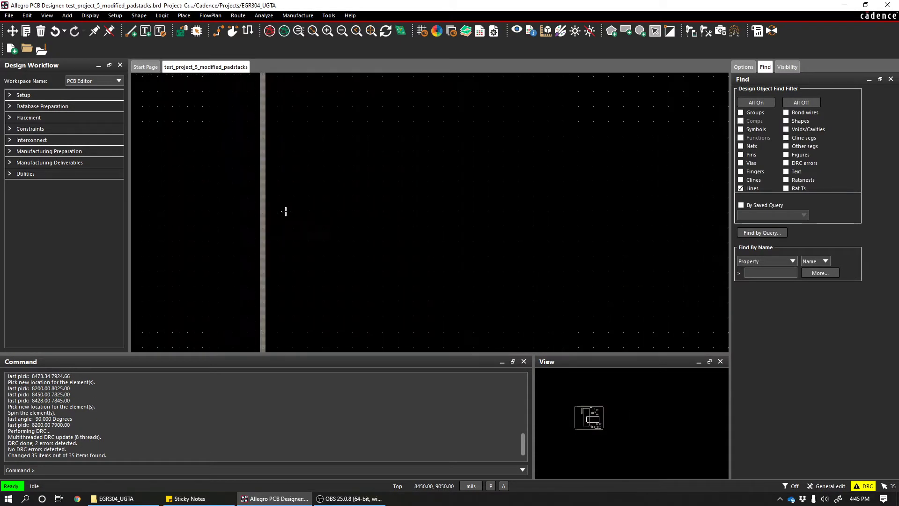
{"action": "scroll", "coordinate": [285, 211], "scroll_direction": "down", "scroll_amount": 4}
{"action": "left_click", "coordinate": [314, 182]}
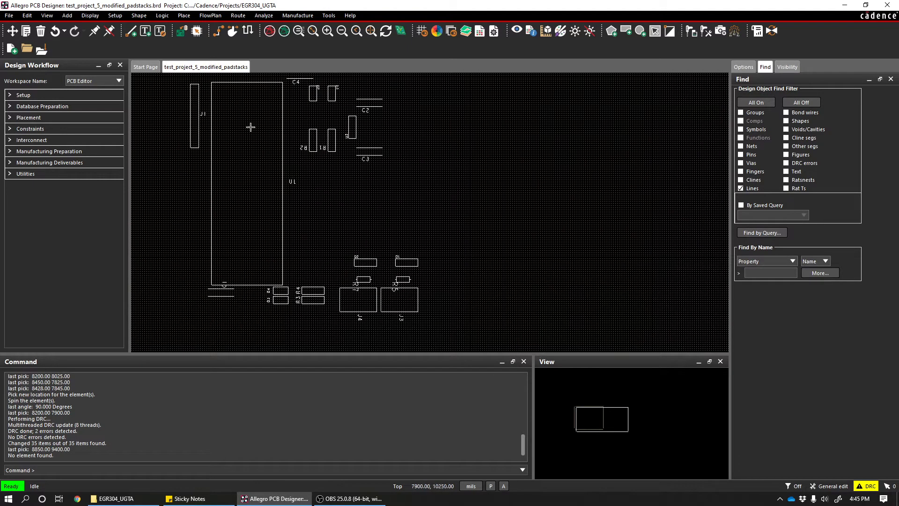
- Manually add a new artwork film named SILKSCREEN_TOP
{"action": "scroll", "coordinate": [325, 82], "scroll_direction": "up", "scroll_amount": 2}
{"action": "scroll", "coordinate": [317, 87], "scroll_direction": "down", "scroll_amount": 2}
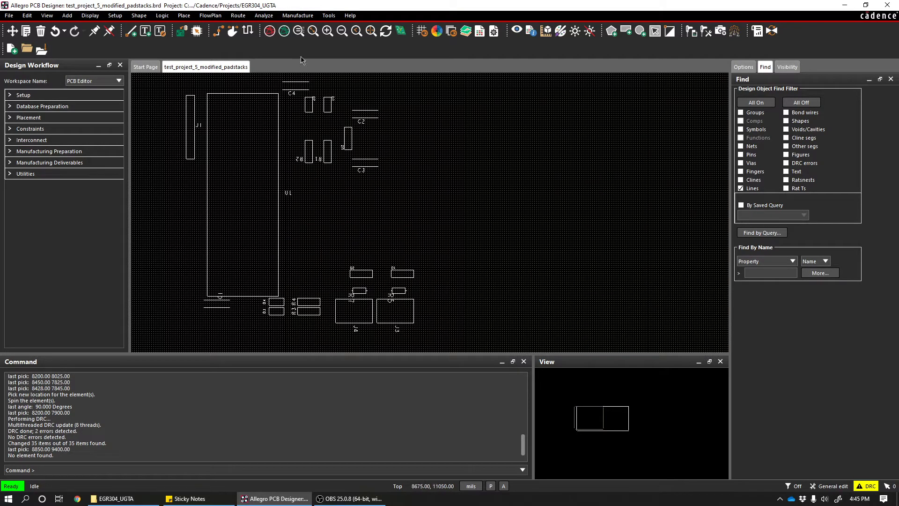
{"action": "left_click", "coordinate": [298, 15]}
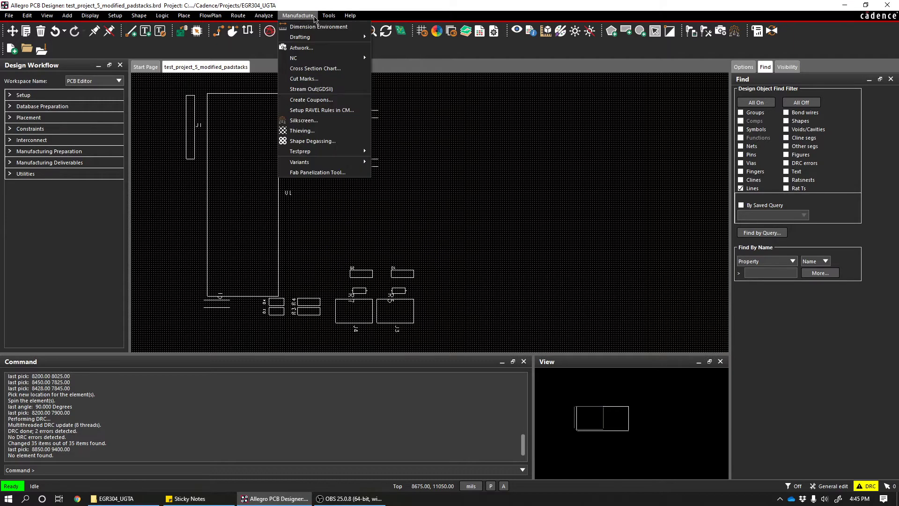
{"action": "left_click", "coordinate": [313, 48]}
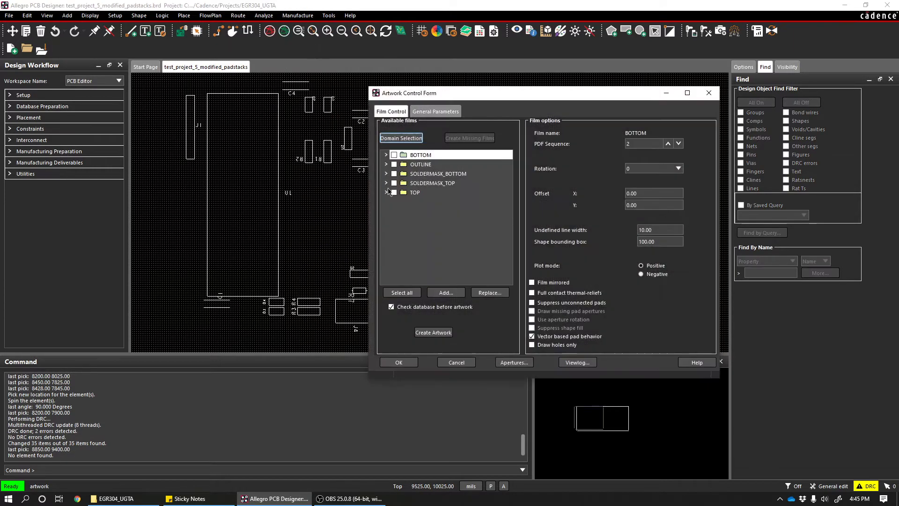
{"action": "right_click", "coordinate": [416, 183]}
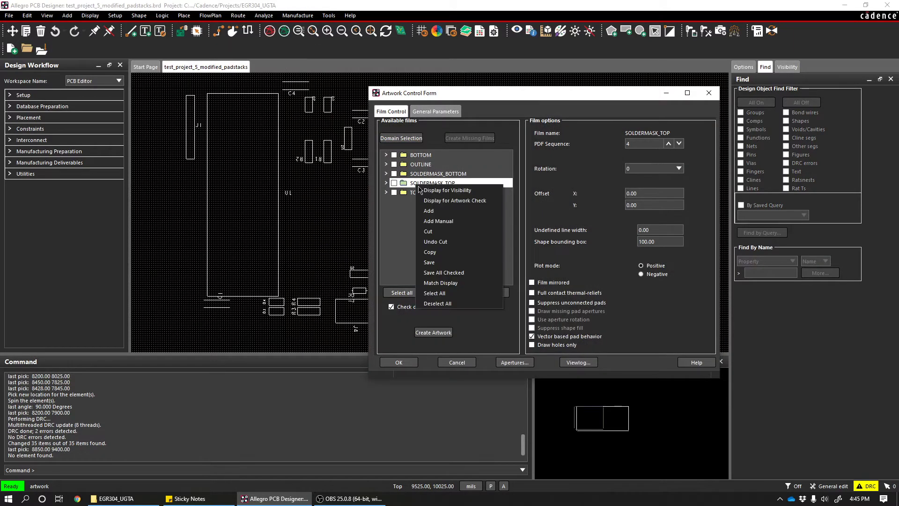
{"action": "left_click", "coordinate": [439, 222]}
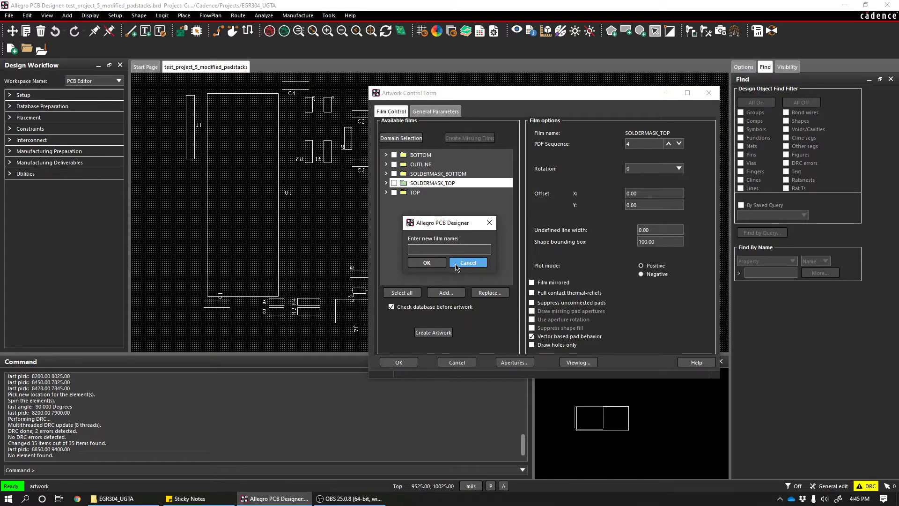
{"action": "type", "text": "SILKSCREEN_TOP"}
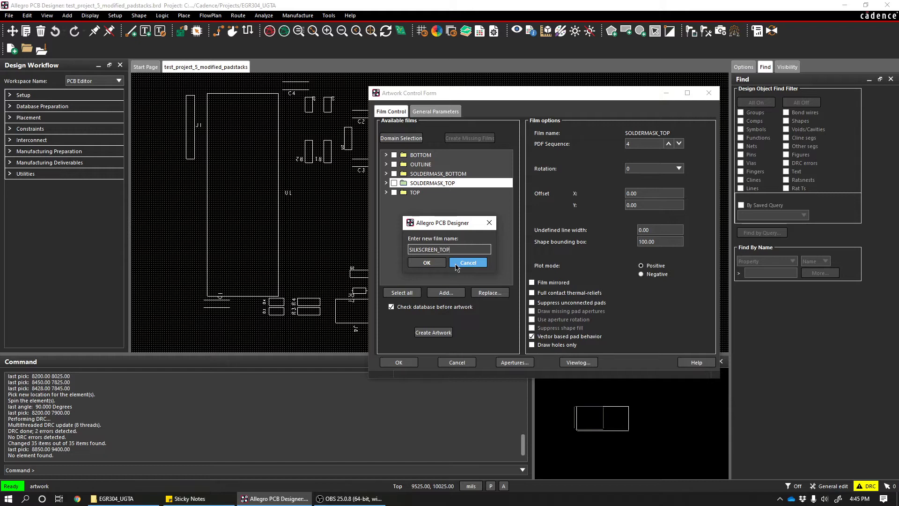
{"action": "left_click", "coordinate": [427, 262]}
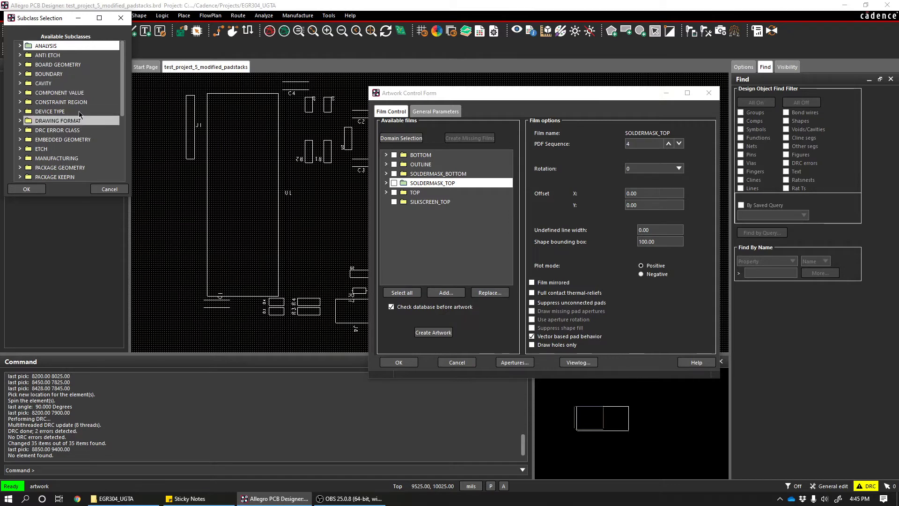
- Include the AUTOSILK_TOP subclass from the MANUFACTURING class in the SILKSCREEN_TOP film
{"action": "scroll", "coordinate": [56, 98], "scroll_direction": "down", "scroll_amount": 2}
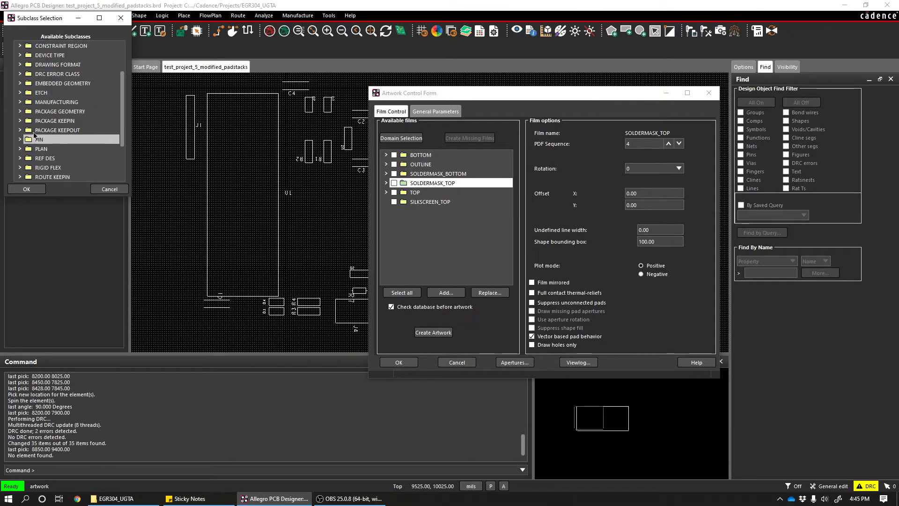
{"action": "left_click", "coordinate": [21, 102]}
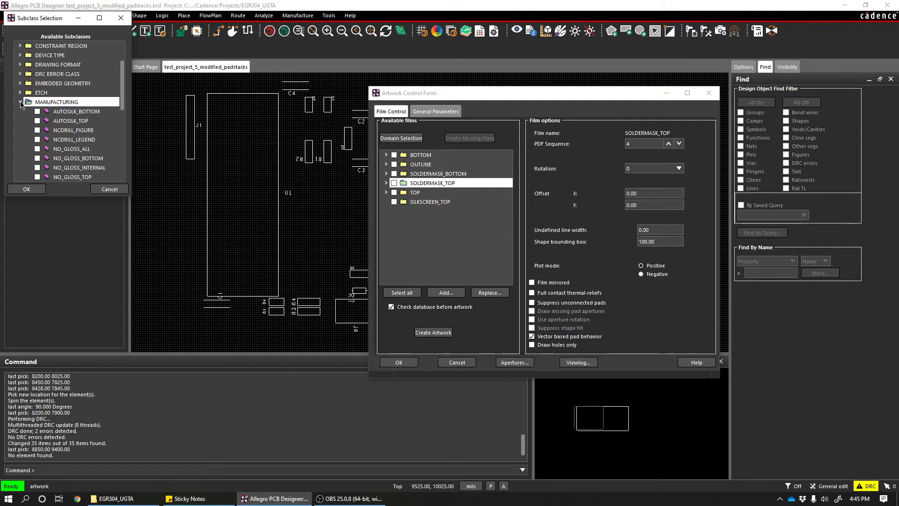
{"action": "left_click", "coordinate": [37, 121]}
{"action": "left_click", "coordinate": [27, 189]}
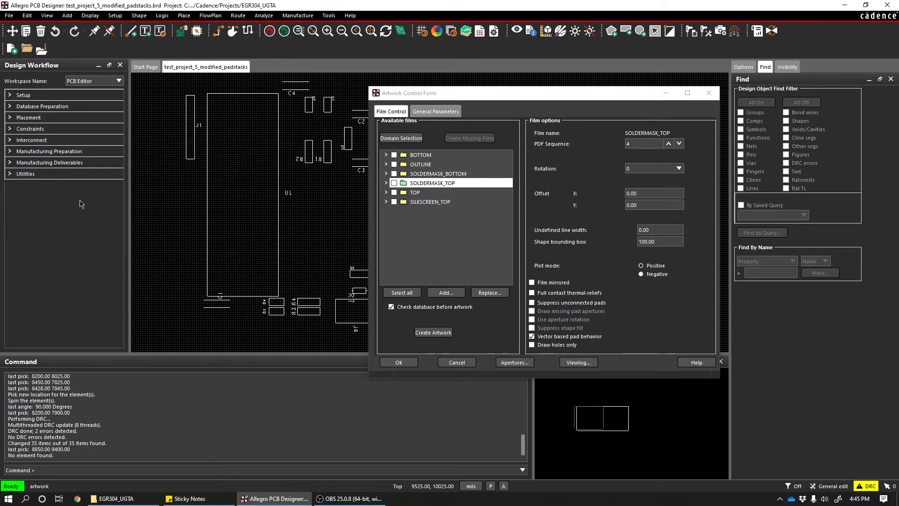
- Create the artwork for all available films and close the resulting photoplot log
{"action": "left_click", "coordinate": [398, 291]}
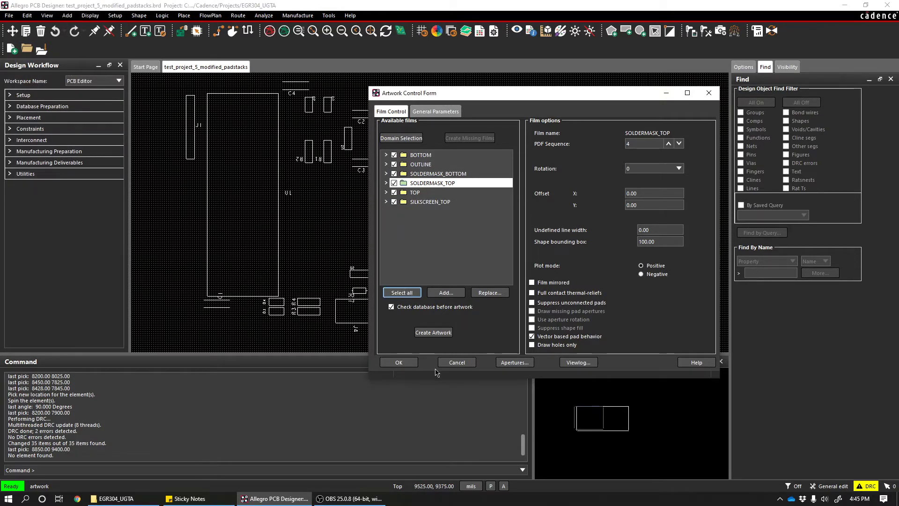
{"action": "left_click", "coordinate": [431, 336]}
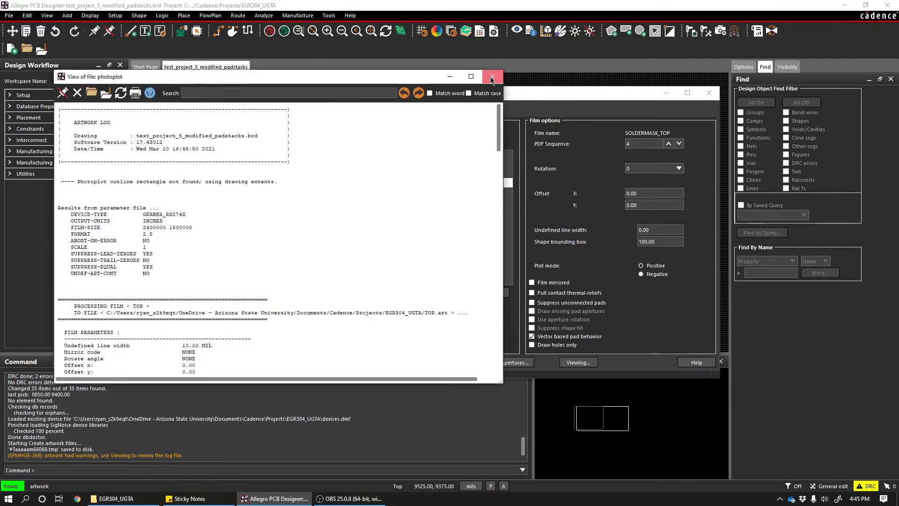
{"action": "left_click", "coordinate": [492, 77]}
- Switch to File Explorer and check the generated TOP, SOLDERMASK_BOTTOM, SOLDERMASK_TOP and SILKSCREEN_TOP .art files in the EGR304_UGTA folder
{"action": "left_click", "coordinate": [123, 499]}
{"action": "left_click_drag", "start_coordinate": [395, 68], "coordinate": [558, 70]}
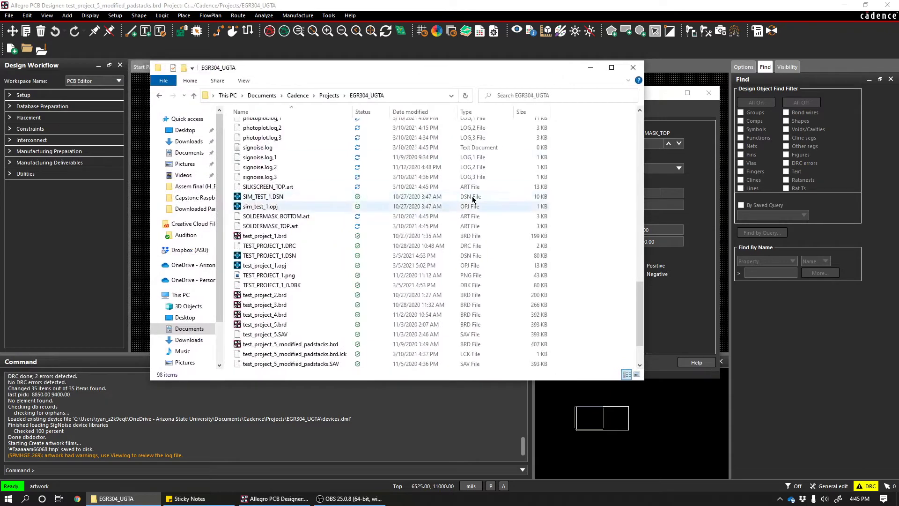
{"action": "scroll", "coordinate": [473, 196], "scroll_direction": "down", "scroll_amount": 2}
{"action": "left_click", "coordinate": [374, 345]}
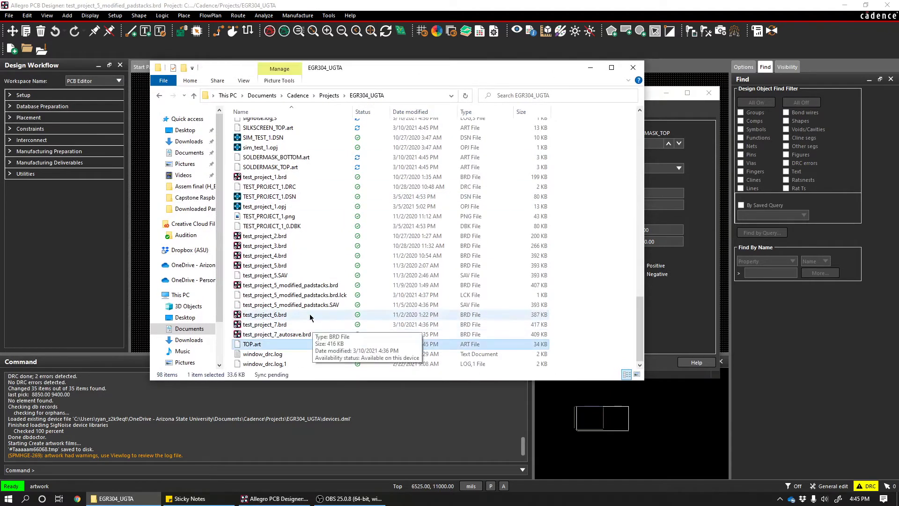
{"action": "left_click", "coordinate": [281, 157], "text": "ctrl"}
{"action": "left_click", "coordinate": [281, 167], "text": "ctrl"}
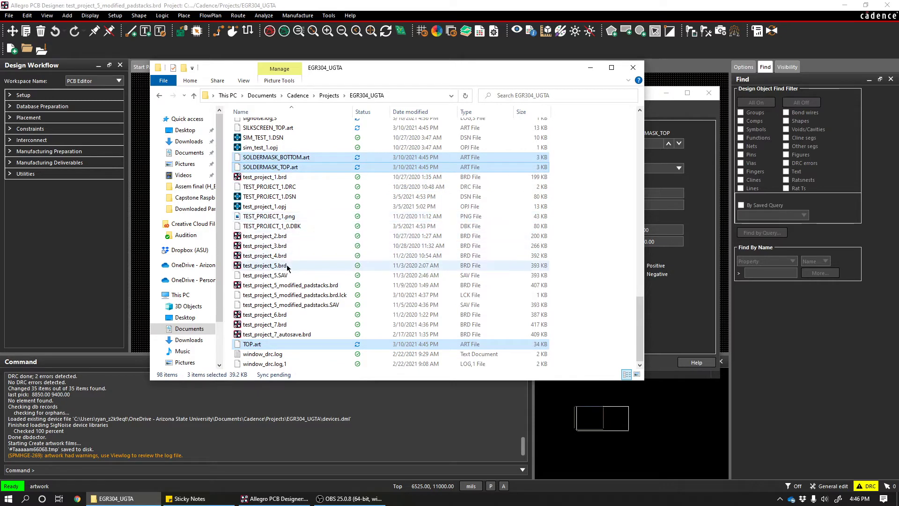
{"action": "scroll", "coordinate": [288, 260], "scroll_direction": "up", "scroll_amount": 3}
{"action": "left_click", "coordinate": [274, 210], "text": "ctrl"}
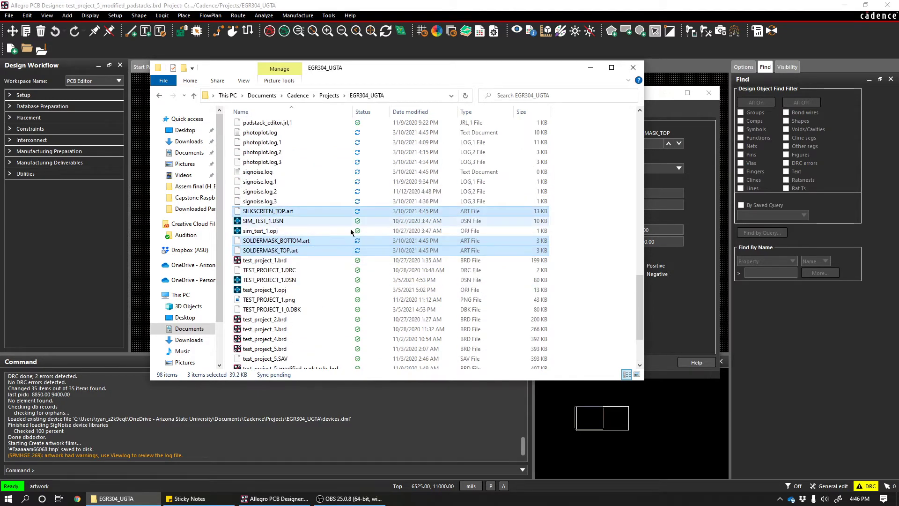
{"action": "scroll", "coordinate": [349, 226], "scroll_direction": "up", "scroll_amount": 2}
- Back in Allegro, accept the artwork settings and generate the NC drill file with auto tool select and enhanced Excellon format
{"action": "left_click", "coordinate": [652, 352]}
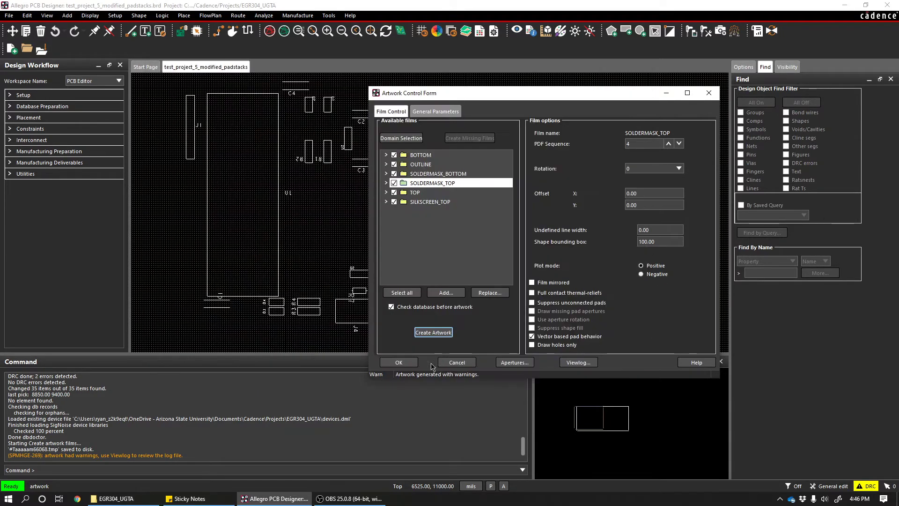
{"action": "left_click", "coordinate": [400, 362]}
{"action": "left_click", "coordinate": [303, 18]}
{"action": "mouse_move", "coordinate": [327, 56]}
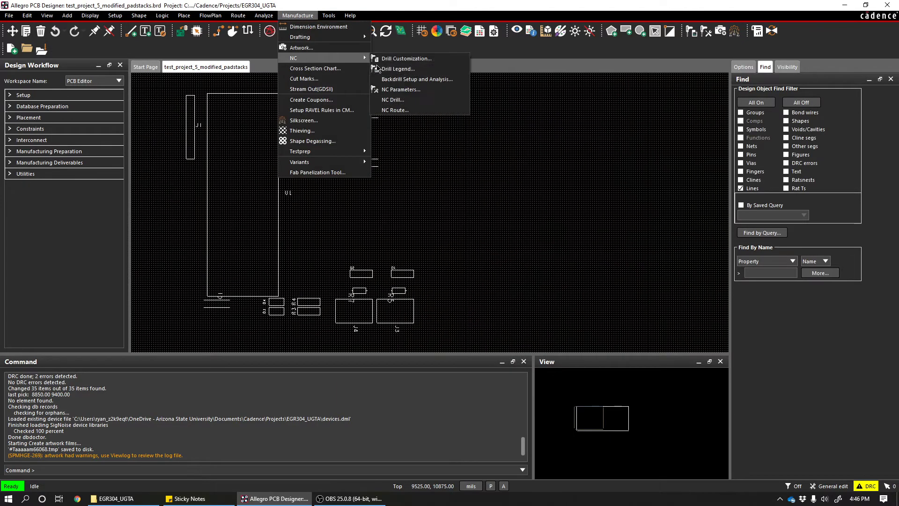
{"action": "left_click", "coordinate": [395, 89]}
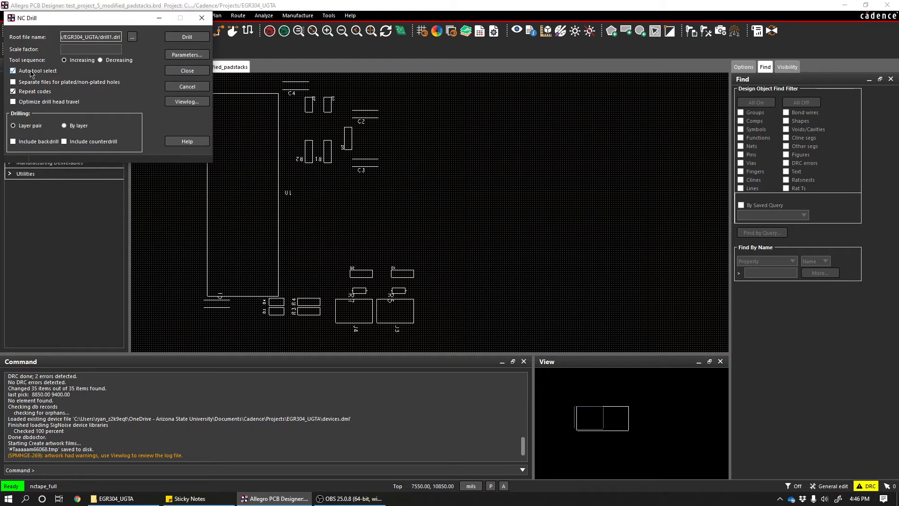
{"action": "left_click", "coordinate": [170, 56]}
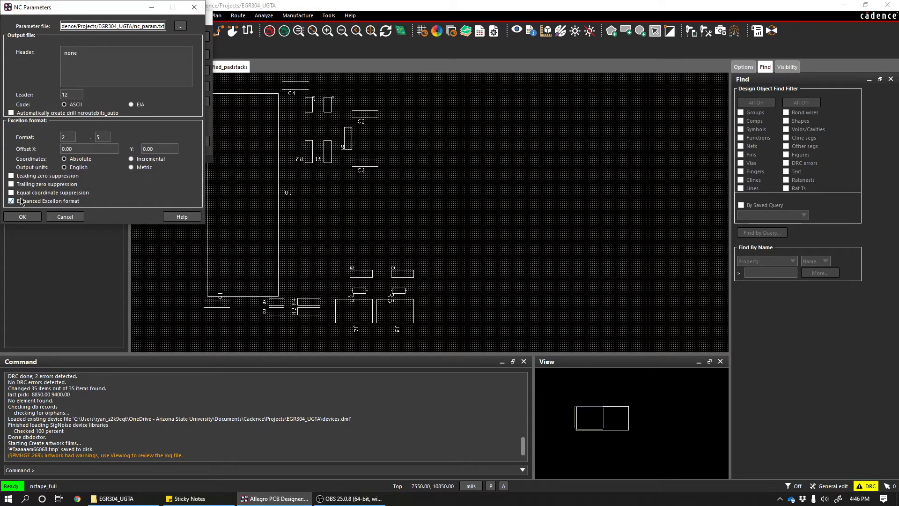
{"action": "left_click", "coordinate": [21, 216]}
{"action": "left_click", "coordinate": [187, 36]}
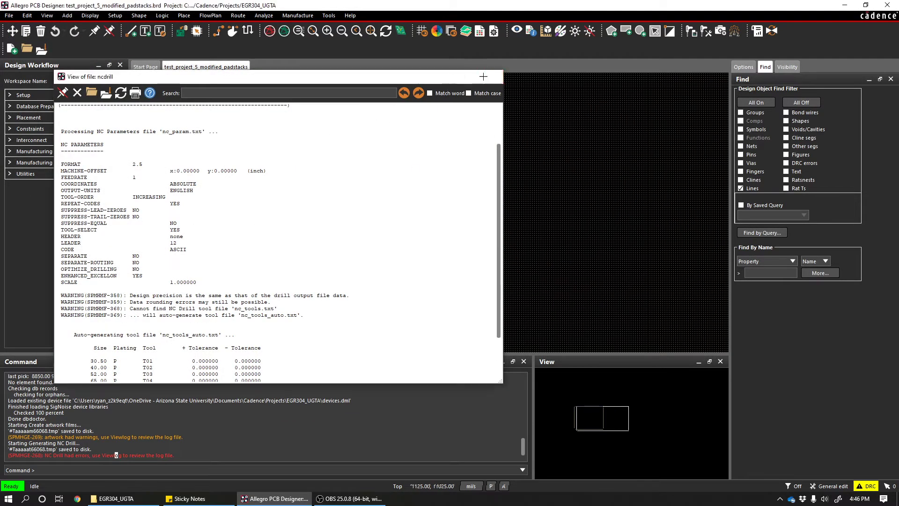
{"action": "left_click", "coordinate": [492, 76]}
- In File Explorer, compress the TOP, BOTTOM, OUTLINE, SILKSCREEN_TOP and both SOLDERMASK .art files plus drill1-1-2.drl into Gerbers9.zip
{"action": "left_click", "coordinate": [112, 498]}
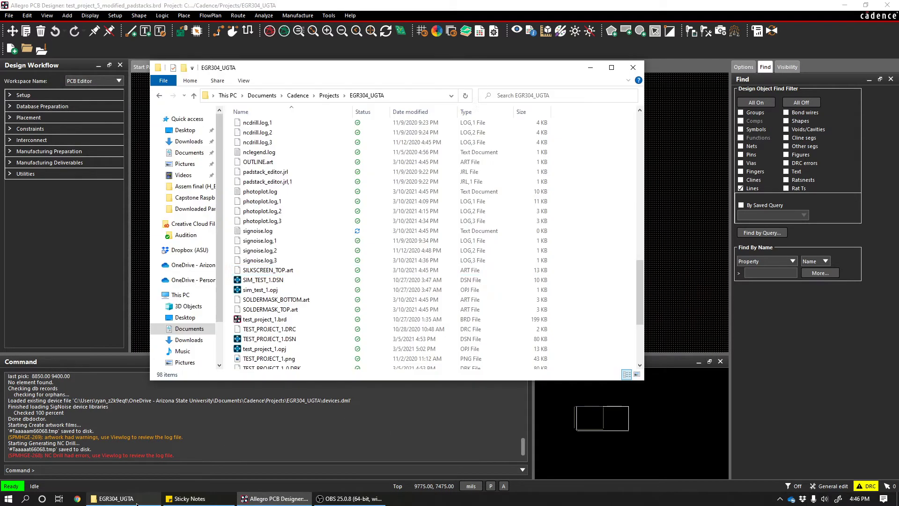
{"action": "scroll", "coordinate": [345, 241], "scroll_direction": "down", "scroll_amount": 5}
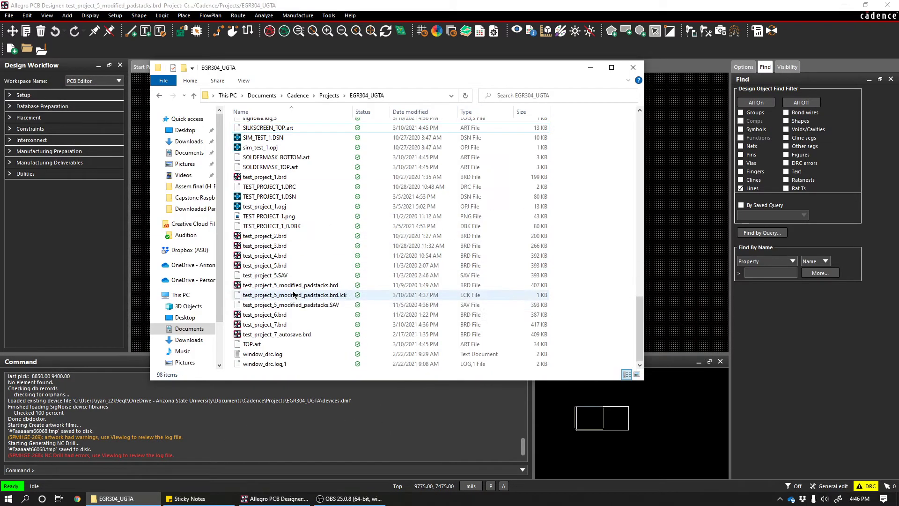
{"action": "left_click", "coordinate": [265, 345]}
{"action": "scroll", "coordinate": [272, 281], "scroll_direction": "up", "scroll_amount": 2}
{"action": "left_click", "coordinate": [271, 220], "text": "ctrl"}
{"action": "left_click", "coordinate": [272, 211], "text": "ctrl"}
{"action": "left_click", "coordinate": [272, 181], "text": "ctrl"}
{"action": "scroll", "coordinate": [274, 234], "scroll_direction": "up", "scroll_amount": 6}
{"action": "left_click", "coordinate": [273, 251], "text": "ctrl"}
{"action": "scroll", "coordinate": [281, 269], "scroll_direction": "down", "scroll_amount": 5}
{"action": "scroll", "coordinate": [286, 271], "scroll_direction": "up", "scroll_amount": 5}
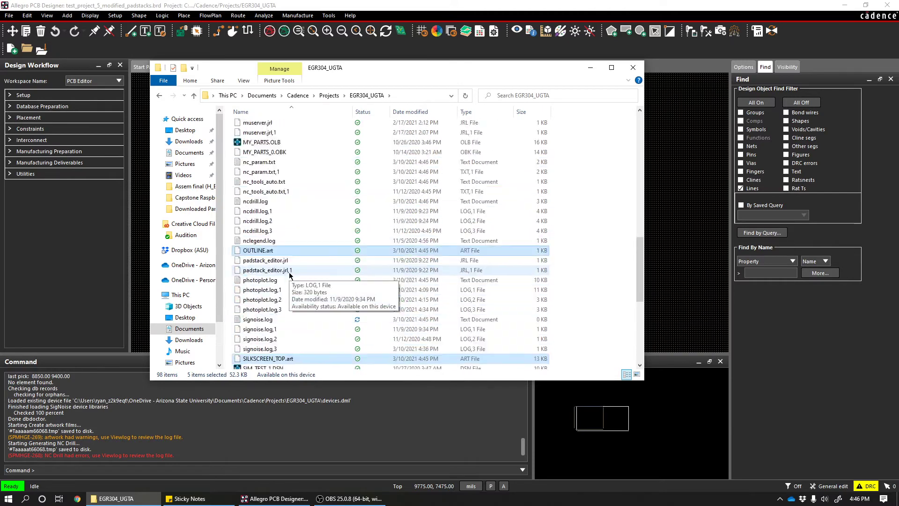
{"action": "scroll", "coordinate": [287, 271], "scroll_direction": "up", "scroll_amount": 11}
{"action": "left_click", "coordinate": [283, 308], "text": "ctrl"}
{"action": "left_click", "coordinate": [287, 192], "text": "ctrl"}
{"action": "scroll", "coordinate": [281, 263], "scroll_direction": "down", "scroll_amount": 13}
{"action": "right_click", "coordinate": [267, 317]}
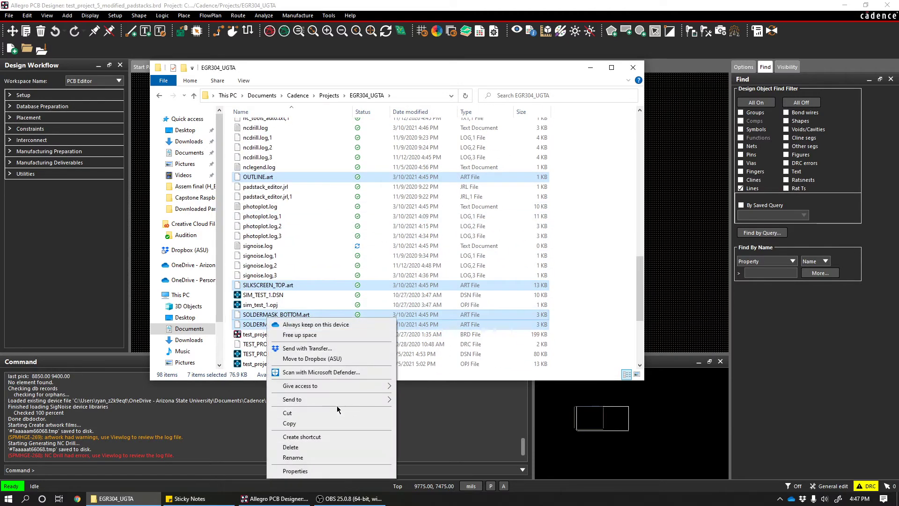
{"action": "mouse_move", "coordinate": [336, 400]}
{"action": "left_click", "coordinate": [420, 410]}
{"action": "type", "text": "Gerbers9.zip"}
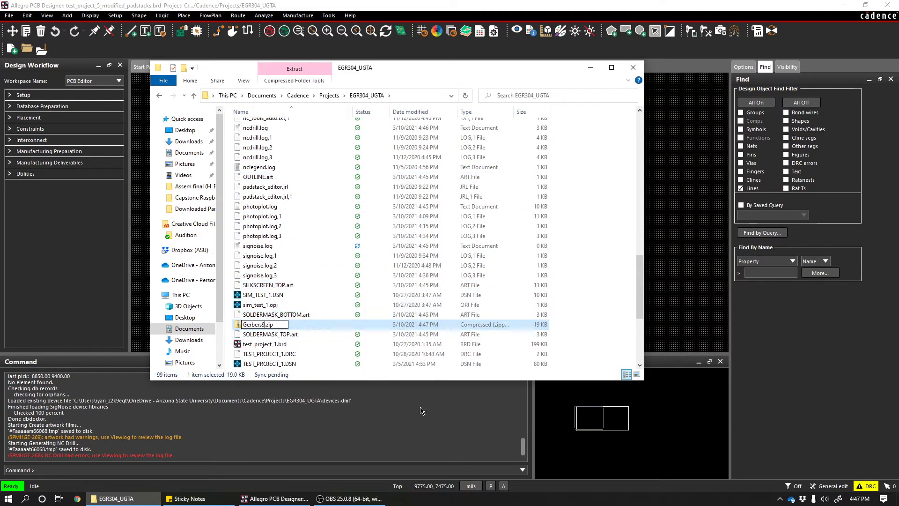
{"action": "key", "text": "Return"}
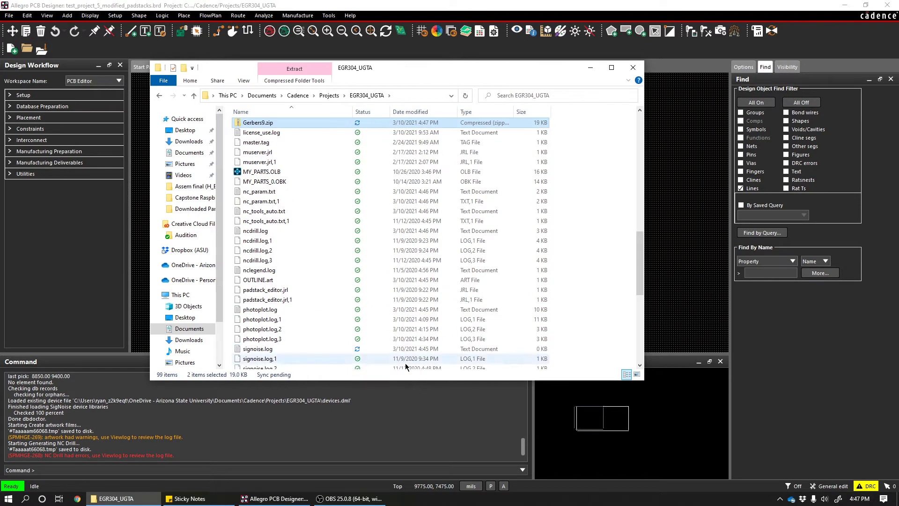
- Launch DFM Now! and open the compressed Gerbers9.zip from the EGR304_UGTA project folder
{"action": "left_click", "coordinate": [8, 499]}
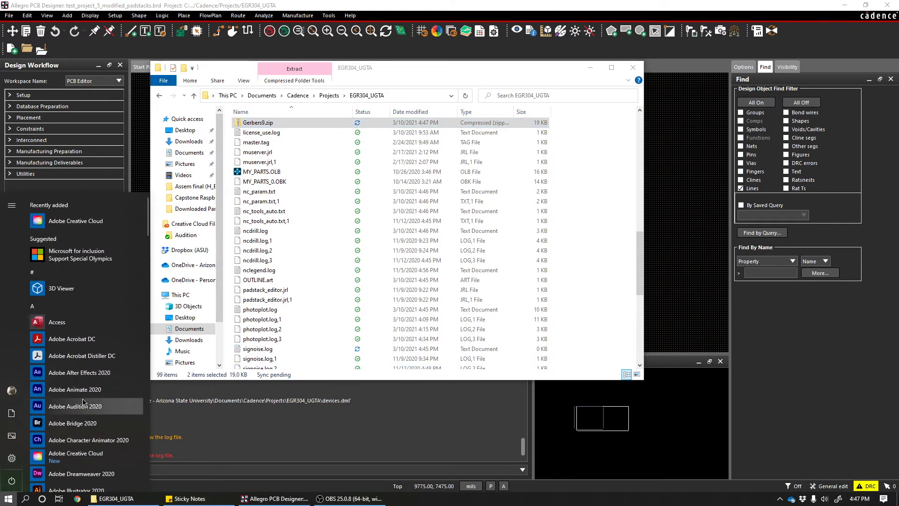
{"action": "type", "text": "dfm"}
{"action": "key", "text": "Return"}
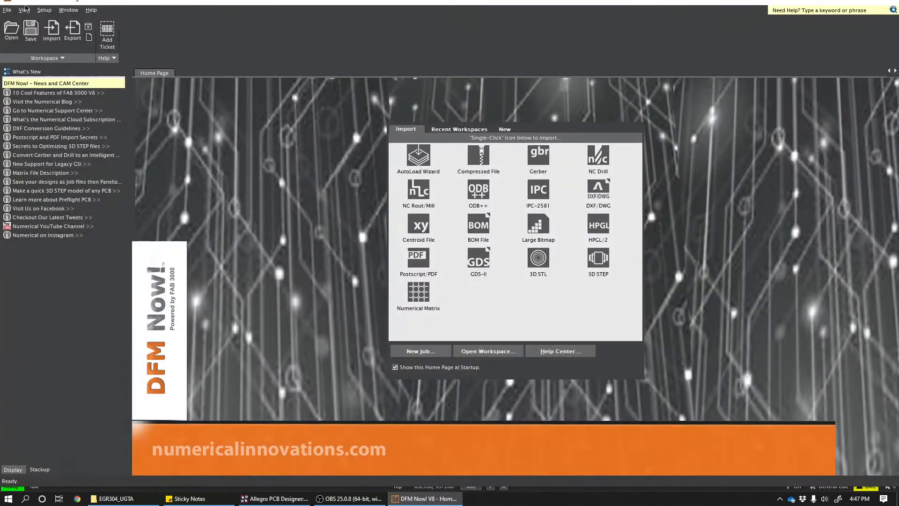
{"action": "left_click", "coordinate": [19, 18]}
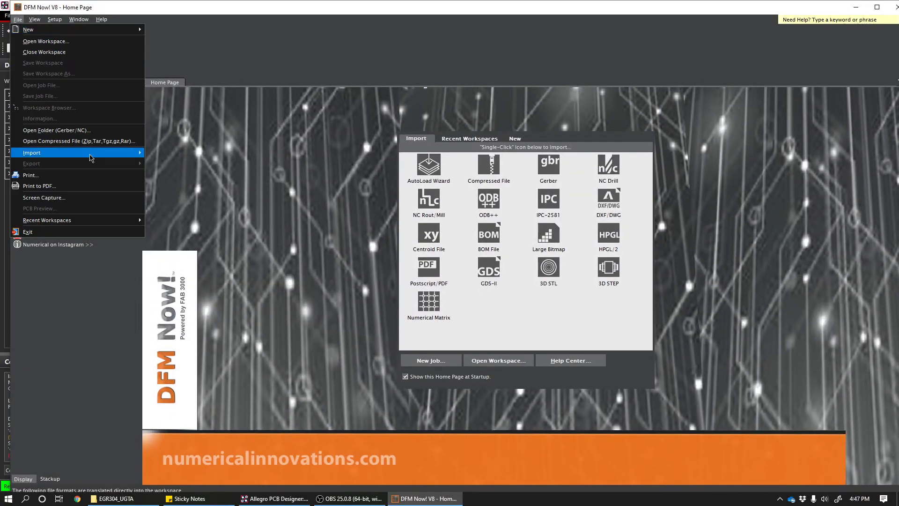
{"action": "left_click", "coordinate": [89, 141]}
{"action": "left_click", "coordinate": [53, 110]}
{"action": "double_click", "coordinate": [113, 102]}
{"action": "double_click", "coordinate": [116, 103]}
{"action": "double_click", "coordinate": [119, 112]}
{"action": "scroll", "coordinate": [123, 178], "scroll_direction": "down", "scroll_amount": 5}
{"action": "left_click", "coordinate": [122, 201]}
{"action": "left_click", "coordinate": [377, 253]}
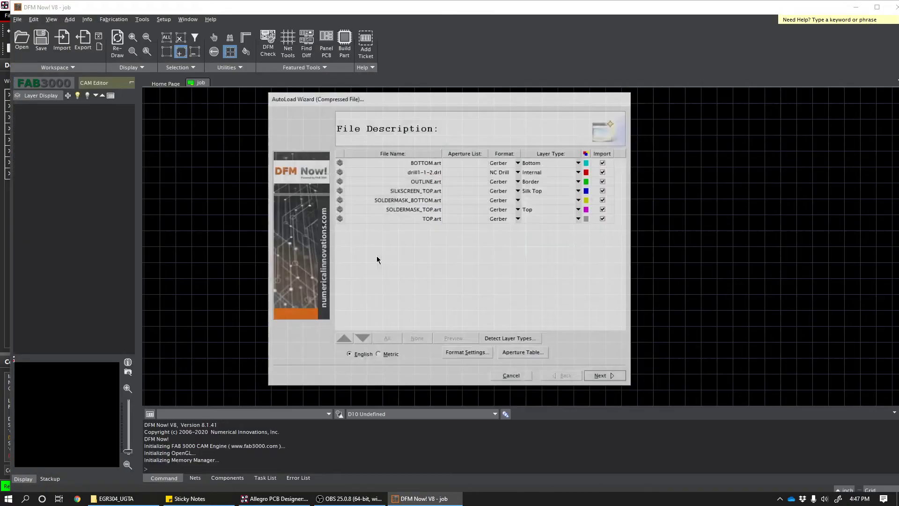
- Import the files with drill1-1-2.drl as Drill ThruHole, SOLDERMASK_BOTTOM.art as Mask Bottom, SOLDERMASK_TOP.art as Mask Top and TOP.art as Top
{"action": "left_click", "coordinate": [579, 172]}
{"action": "left_click", "coordinate": [554, 279]}
{"action": "left_click", "coordinate": [579, 200]}
{"action": "left_click", "coordinate": [546, 289]}
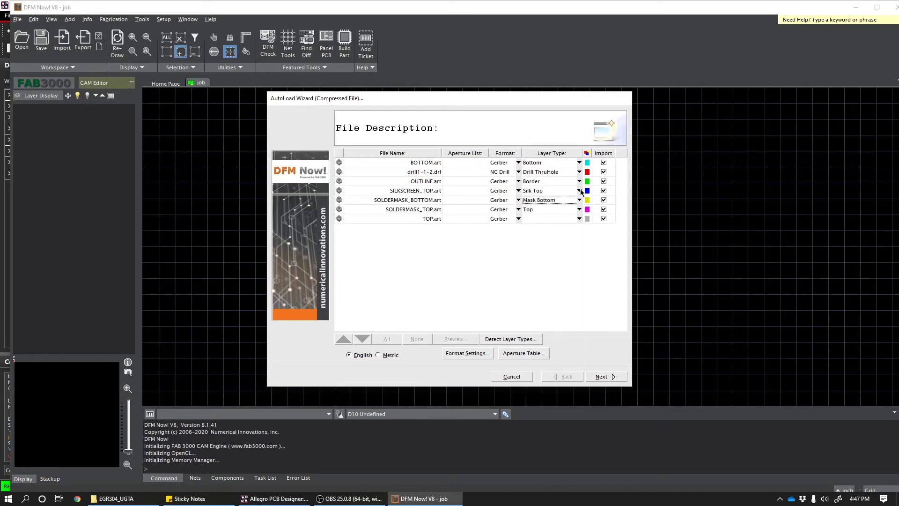
{"action": "left_click", "coordinate": [579, 191]}
{"action": "left_click", "coordinate": [579, 209]}
{"action": "left_click", "coordinate": [546, 290]}
{"action": "left_click", "coordinate": [579, 218]}
{"action": "left_click", "coordinate": [542, 238]}
{"action": "left_click", "coordinate": [606, 376]}
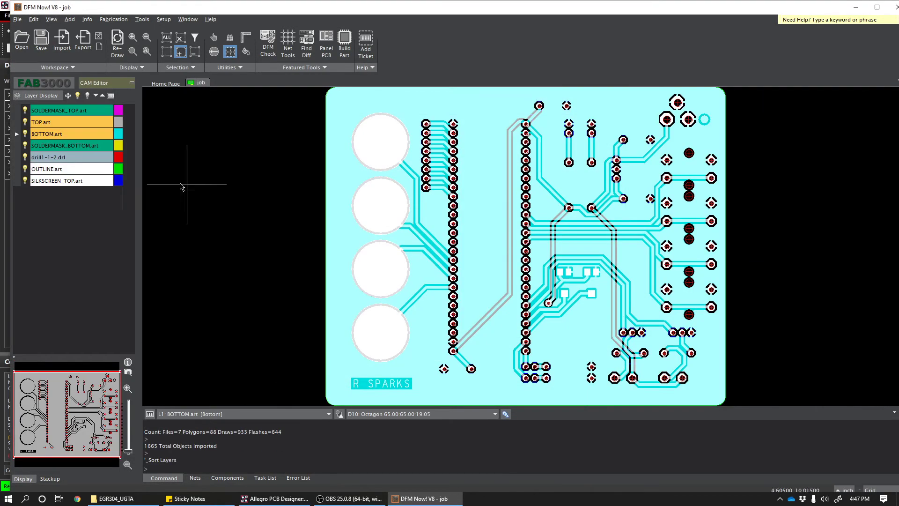
- Hide every layer except SILKSCREEN_TOP.art and inspect the top silkscreen
{"action": "left_click", "coordinate": [25, 110]}
{"action": "left_click", "coordinate": [25, 156]}
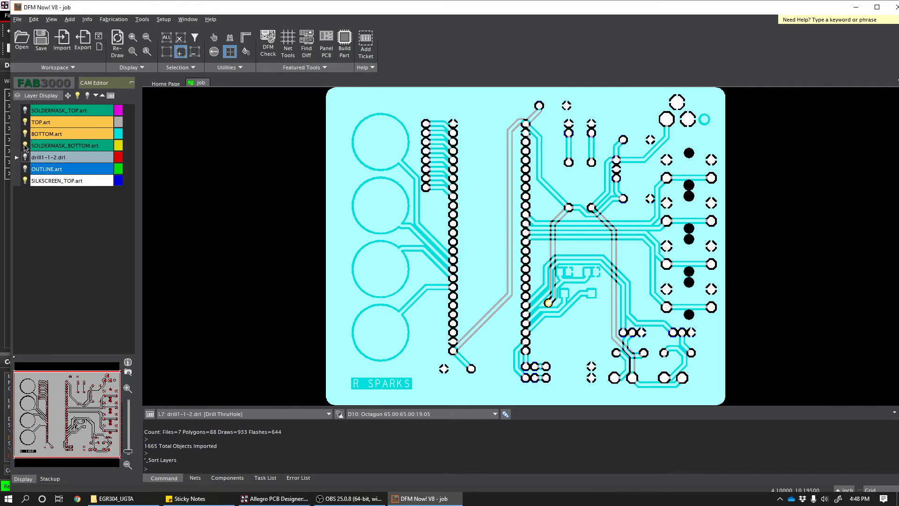
{"action": "left_click", "coordinate": [26, 145]}
{"action": "left_click", "coordinate": [25, 133]}
{"action": "left_click", "coordinate": [25, 121]}
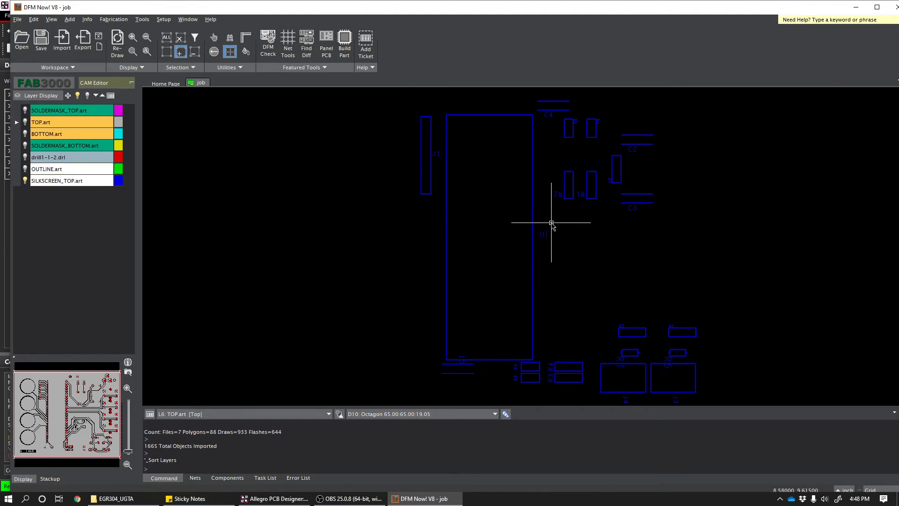
{"action": "scroll", "coordinate": [506, 249], "scroll_direction": "down", "scroll_amount": 2}
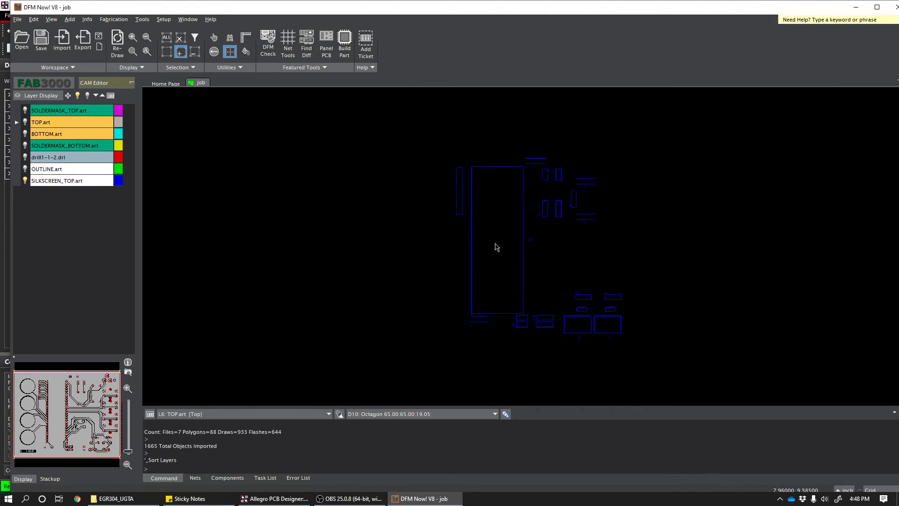
- Switch to Chrome, go to jlcpcb.com and open the instant PCB quote page
{"action": "left_click", "coordinate": [76, 499]}
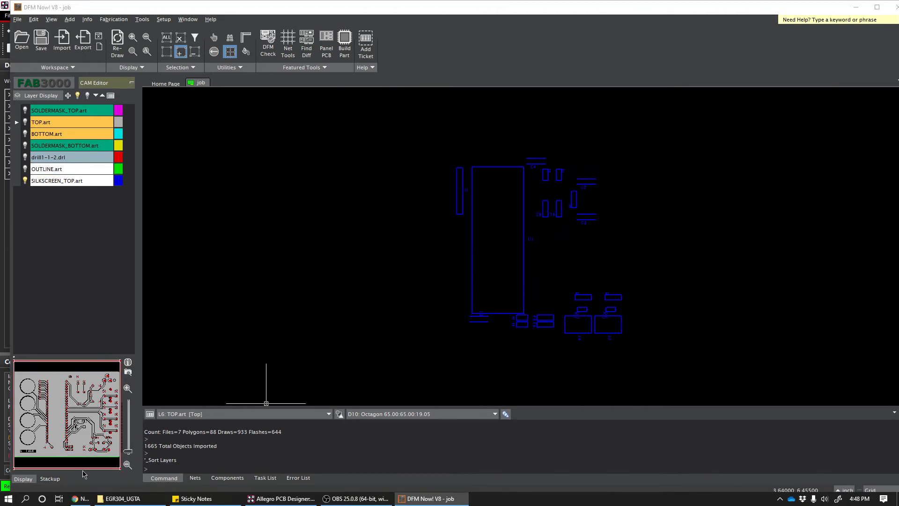
{"action": "type", "text": "jlcpcb.com"}
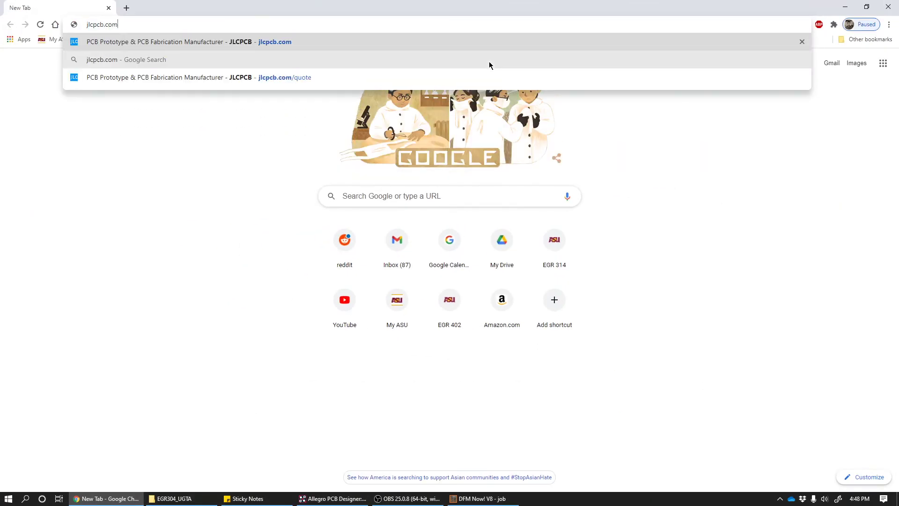
{"action": "key", "text": "Return"}
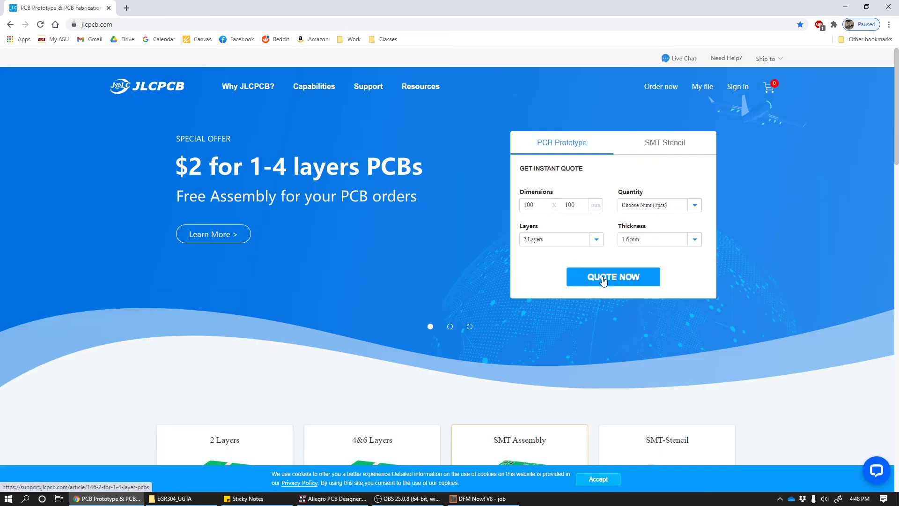
{"action": "left_click", "coordinate": [604, 279]}
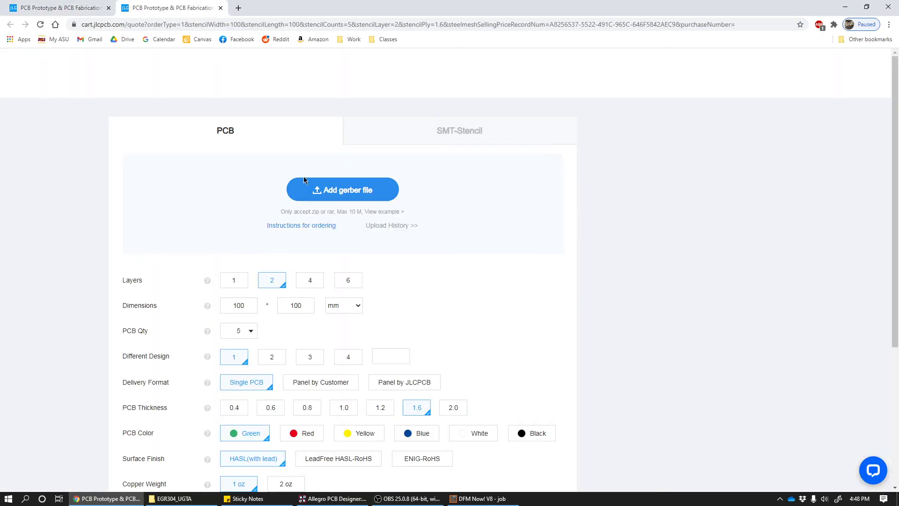
- Upload Gerbers9.zip from the EGR304_UGTA folder as the Gerber file for the PCB quote
{"action": "left_click", "coordinate": [320, 189]}
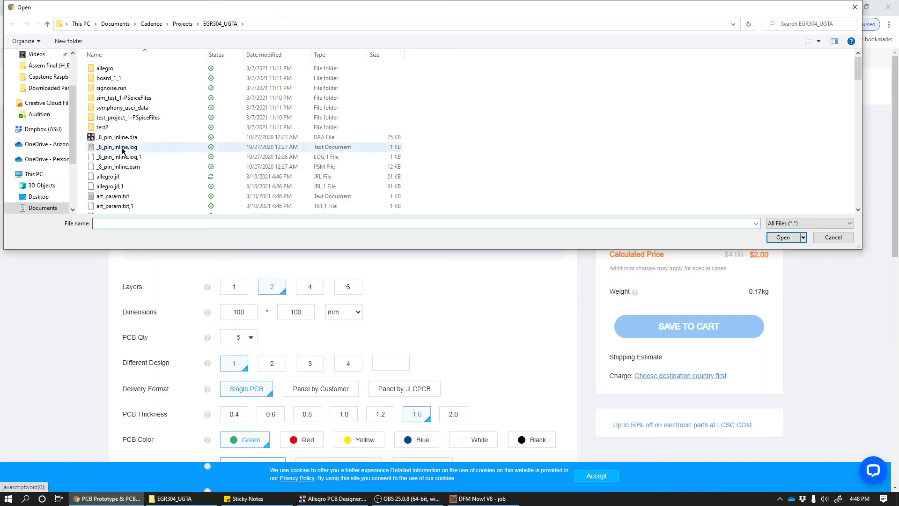
{"action": "scroll", "coordinate": [125, 146], "scroll_direction": "down", "scroll_amount": 12}
{"action": "left_click", "coordinate": [122, 119]}
{"action": "left_click", "coordinate": [781, 237]}
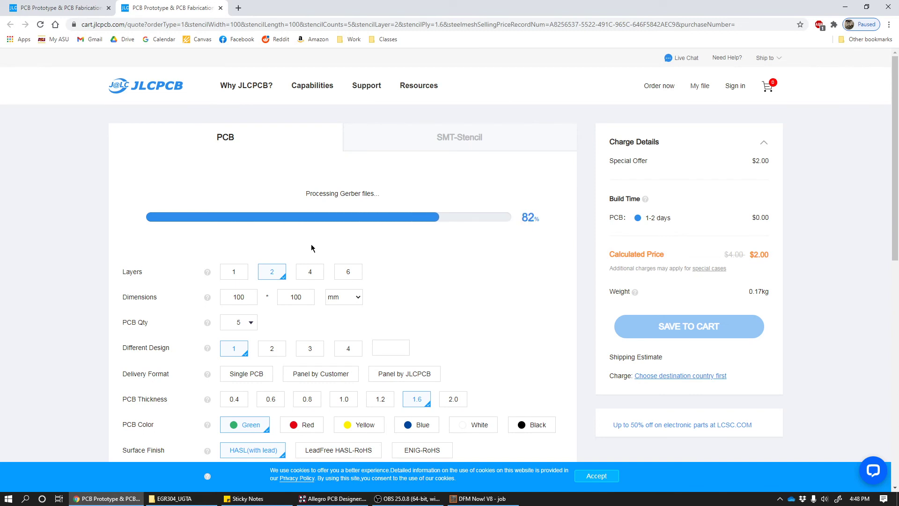